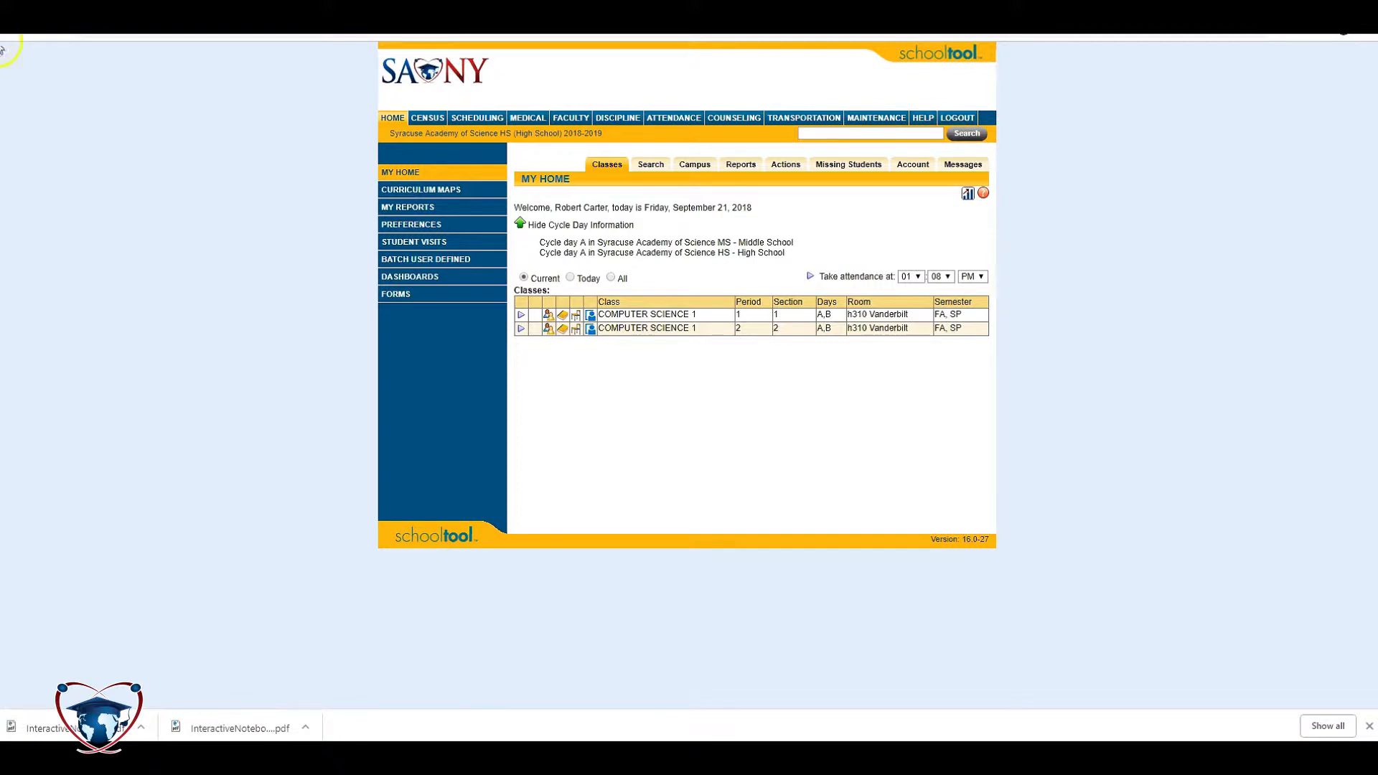
Step: Open the first student in the period 1 Computer Science 1 roster and start a new discipline referral
left_click(549, 315)
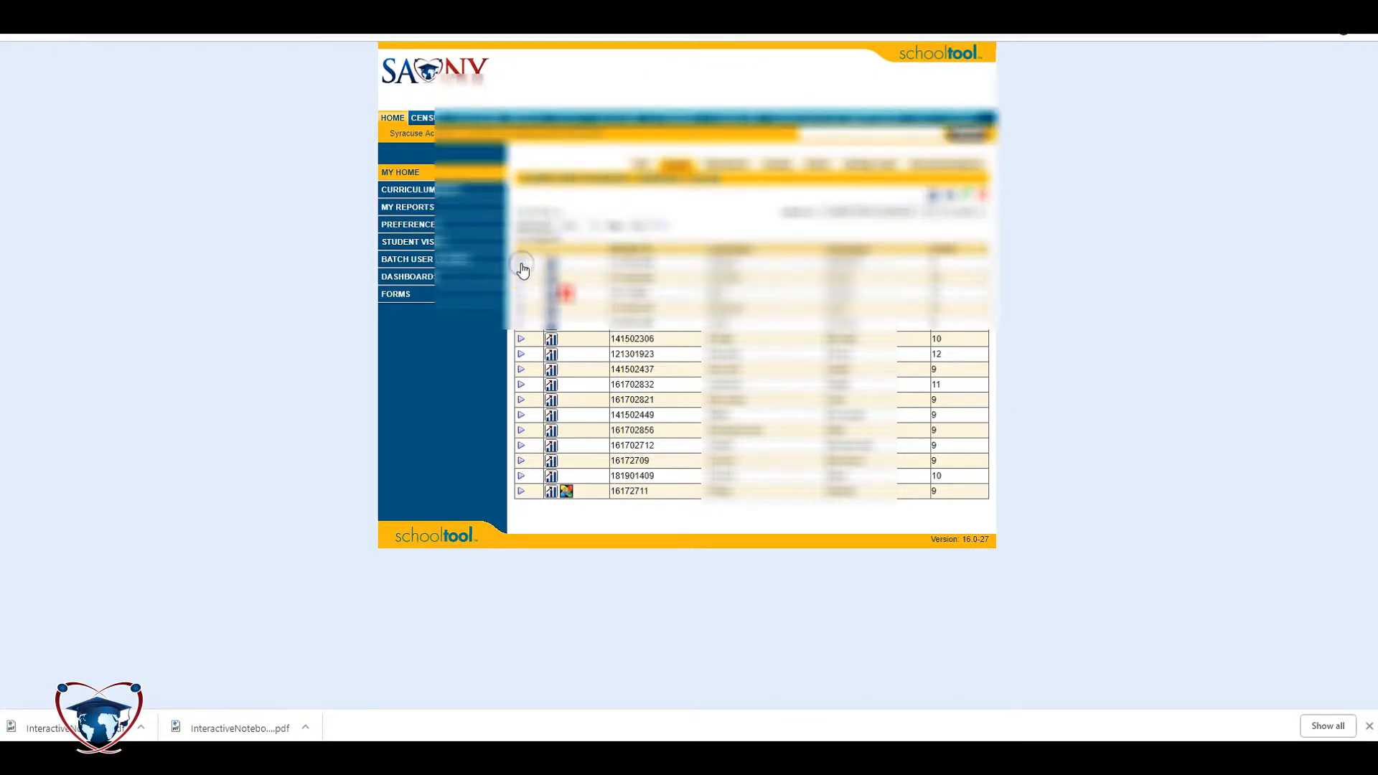
left_click(523, 269)
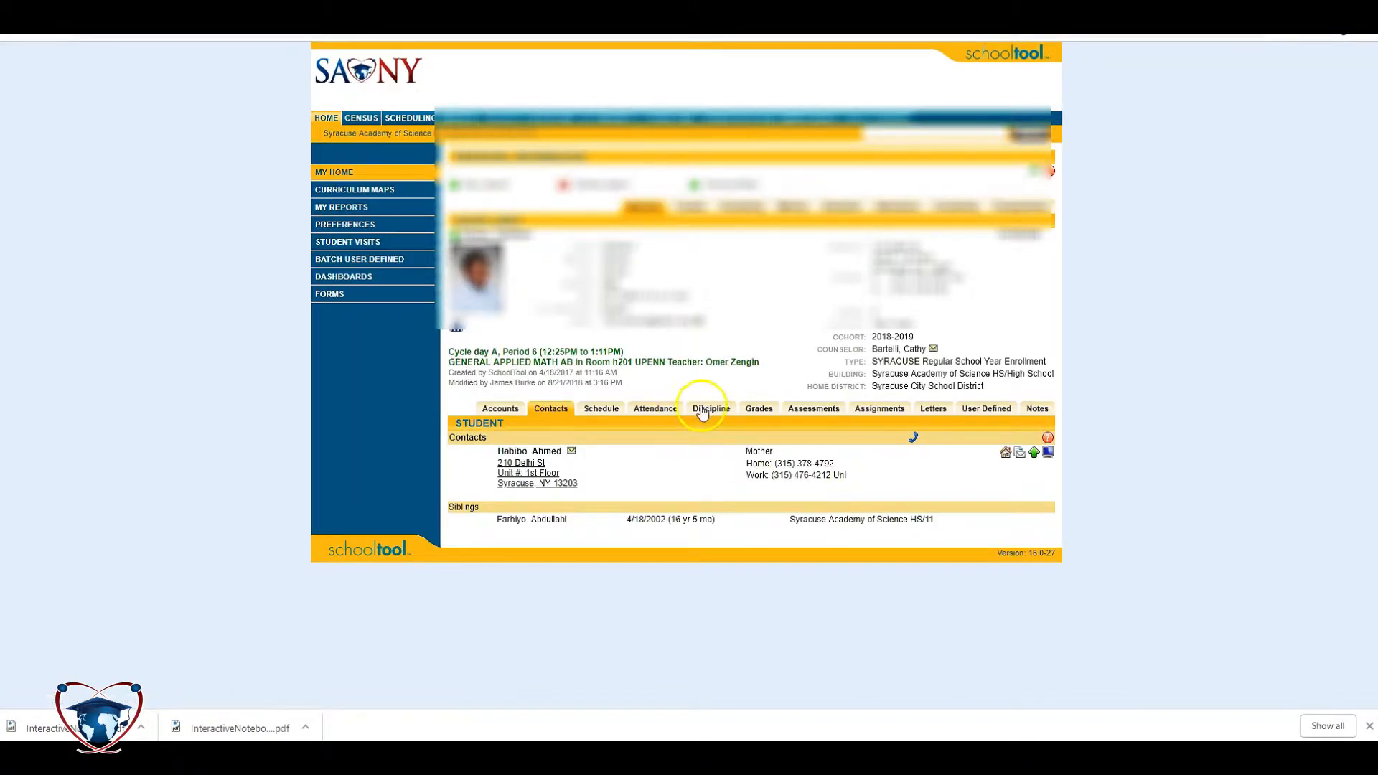
left_click(703, 411)
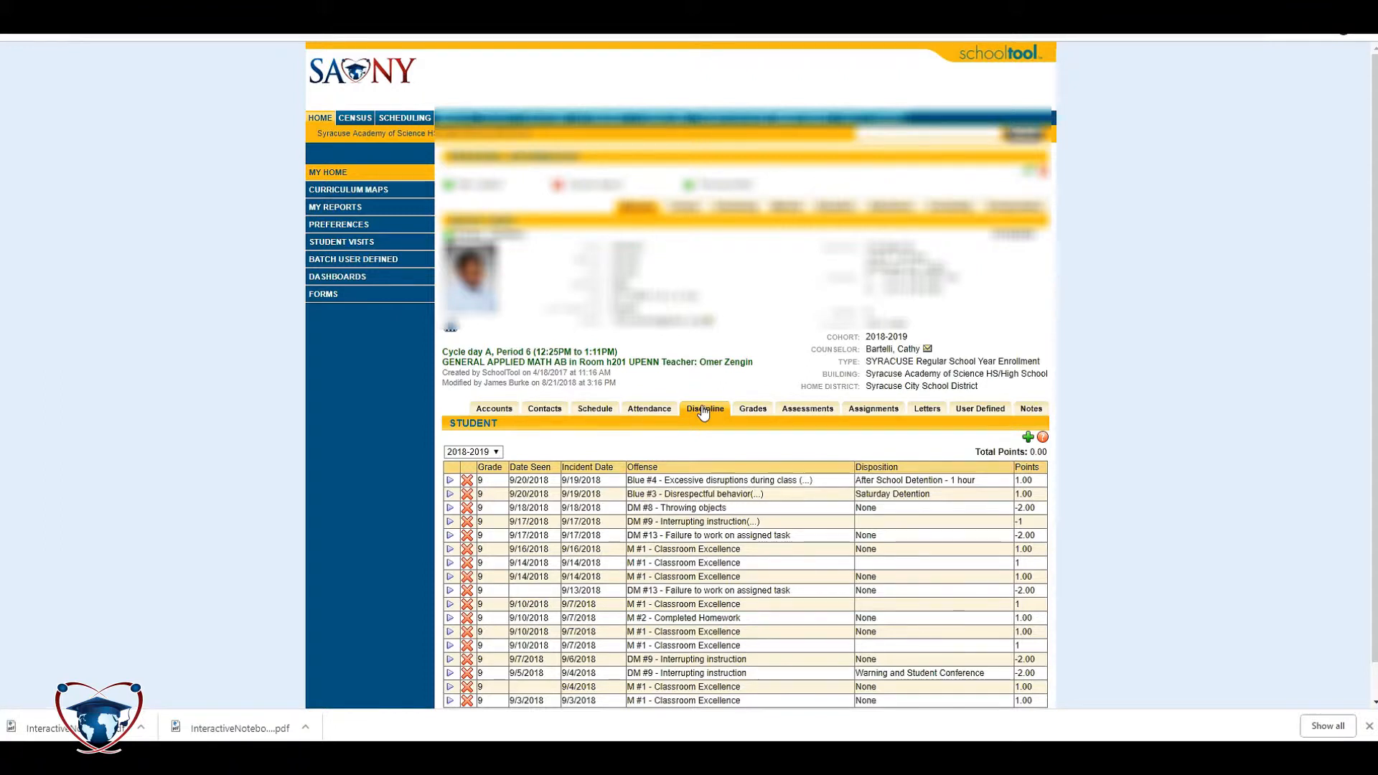
left_click(1029, 439)
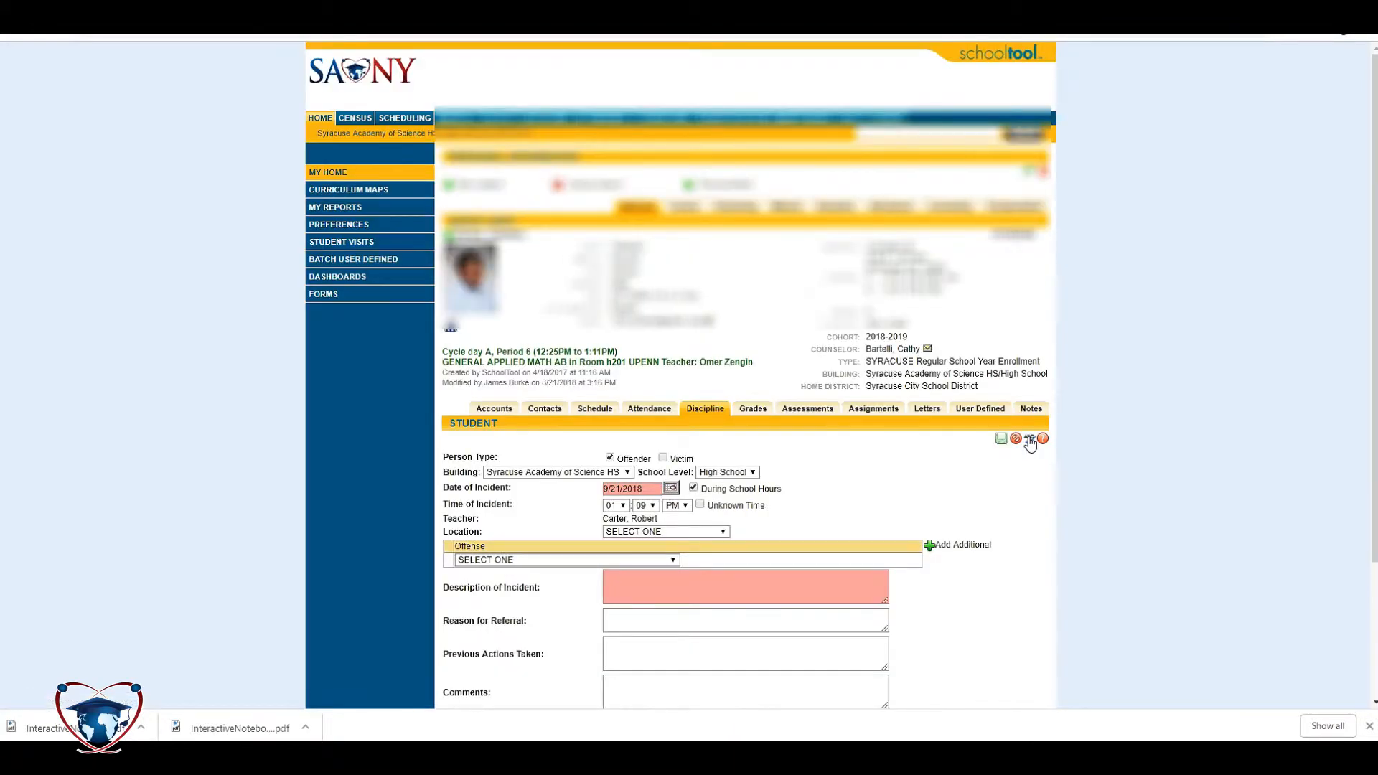
scroll(373, 522, "down", 2)
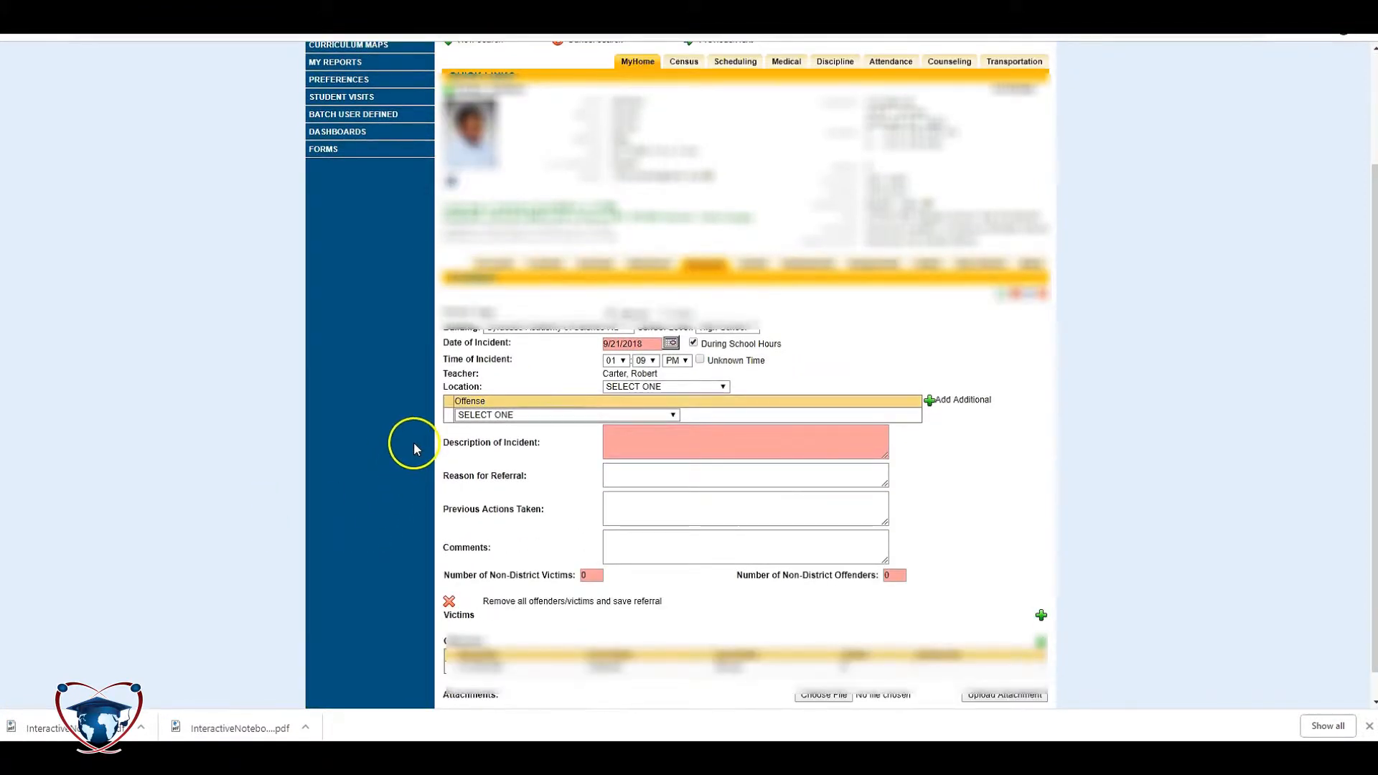
Step: Set the date of incident to 9/21/2018 and the location to Teacher's Classroom
left_click(671, 344)
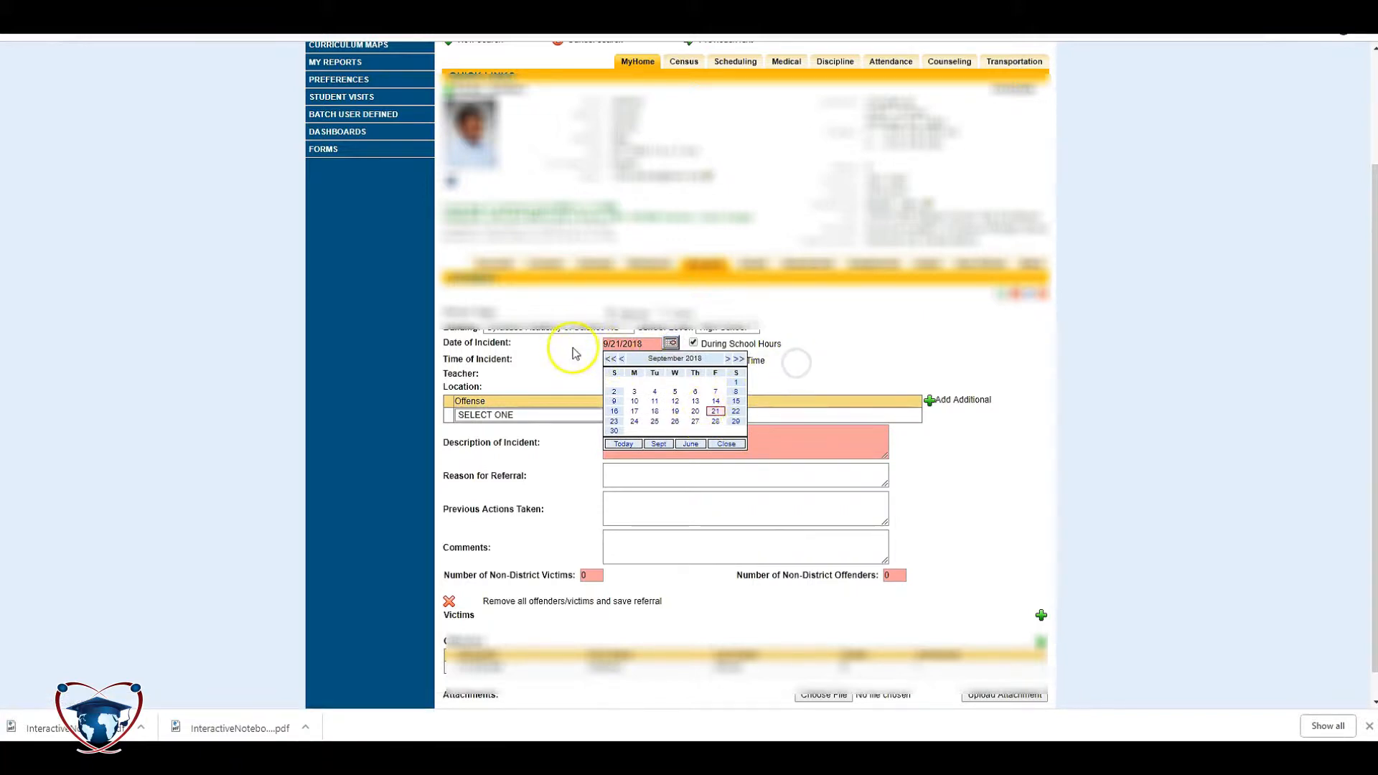
left_click(715, 411)
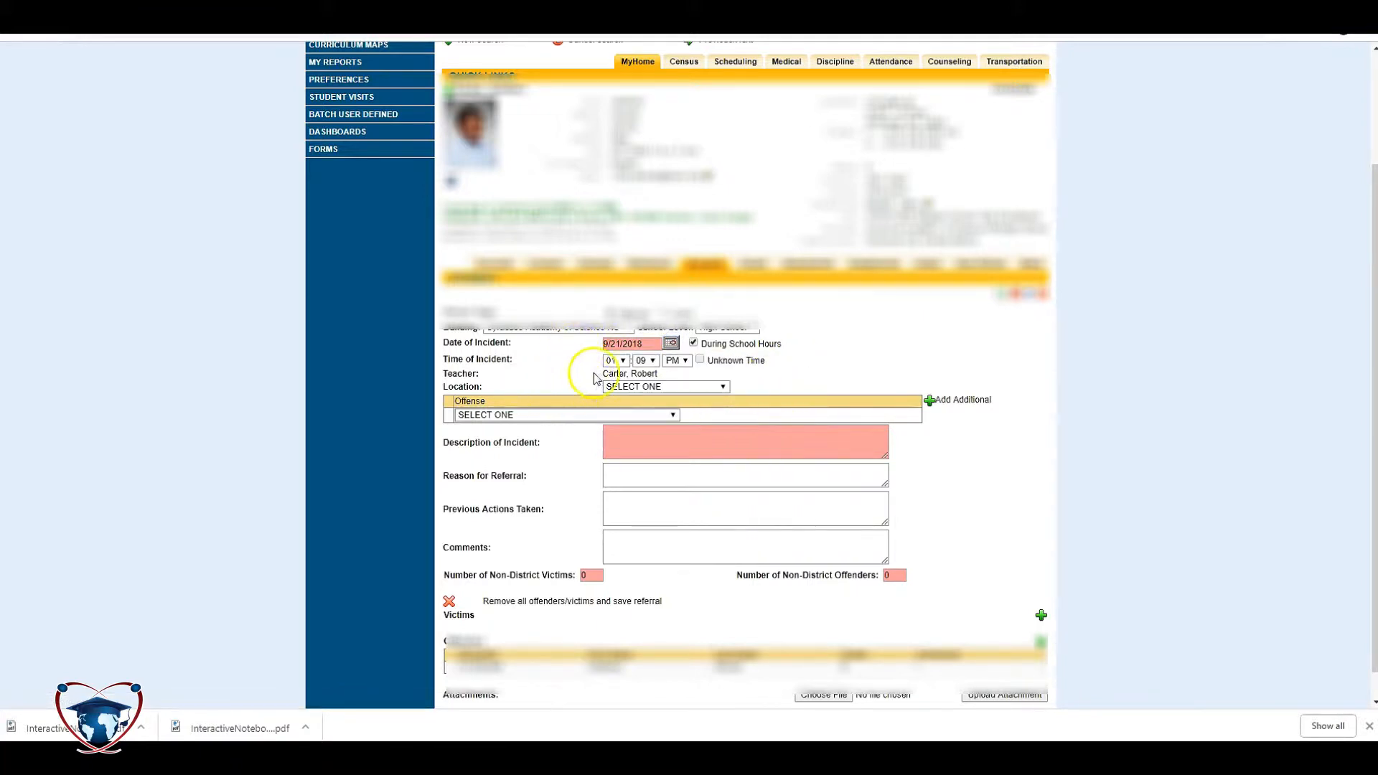
left_click(614, 361)
left_click(613, 360)
left_click(642, 361)
left_click(673, 363)
left_click(565, 364)
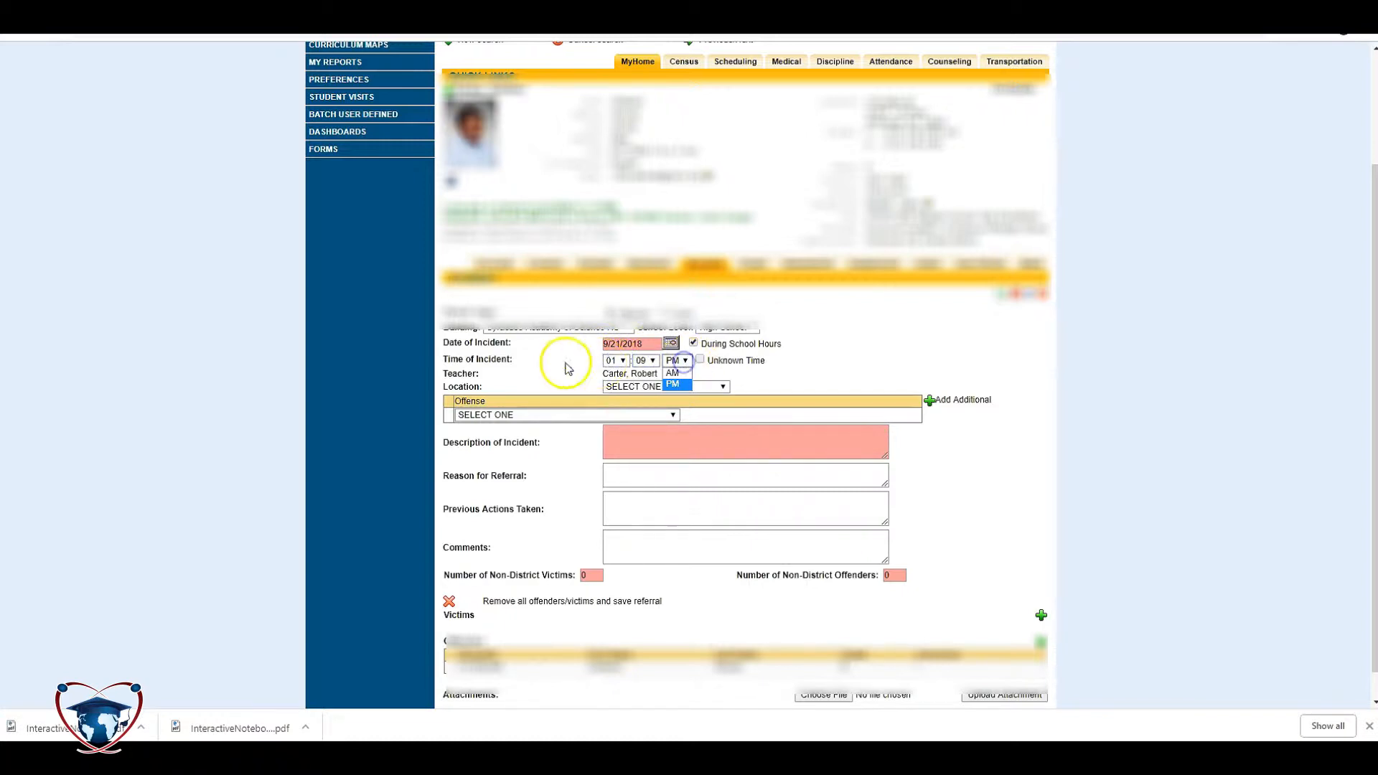
left_click(654, 388)
left_click(610, 407)
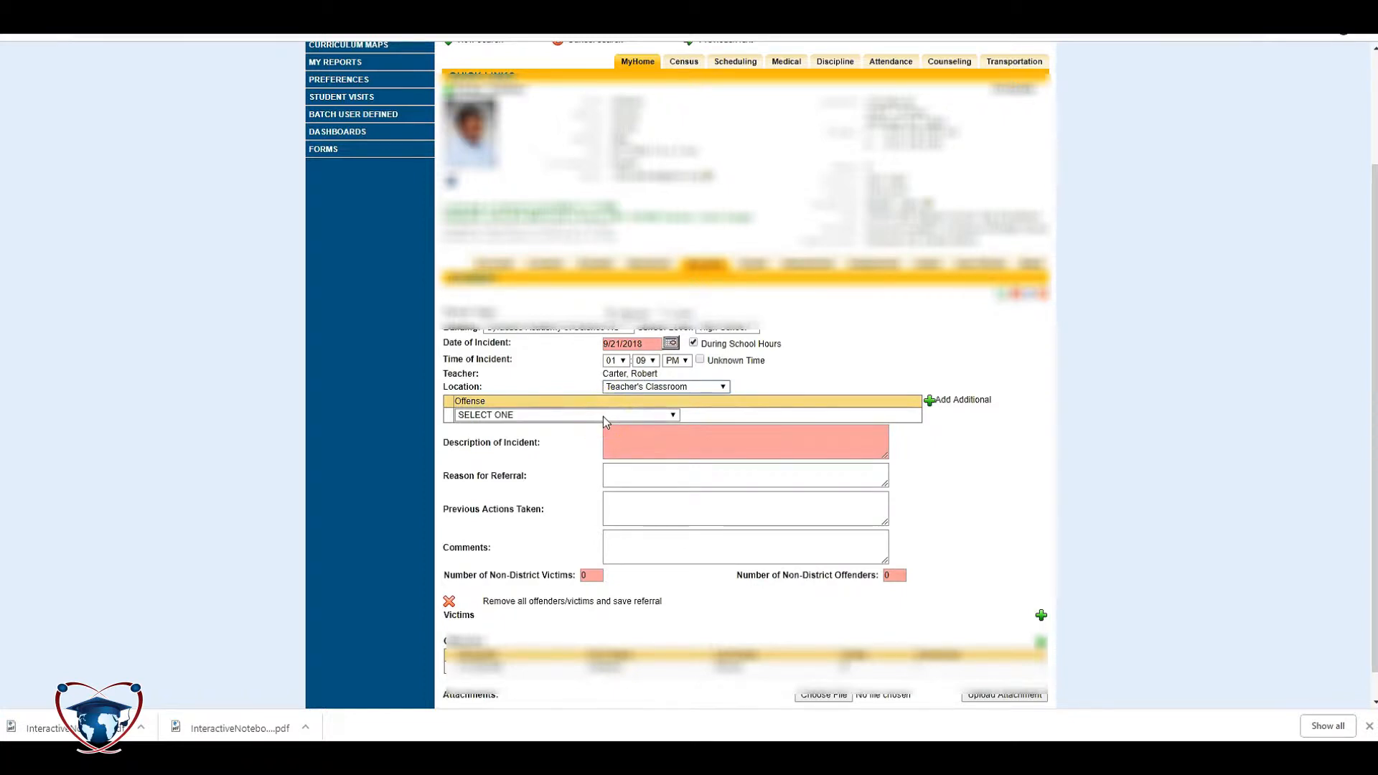
Step: Look through the demerit and merit offenses and choose DM #13 - Failure to work on assigned task
left_click(590, 418)
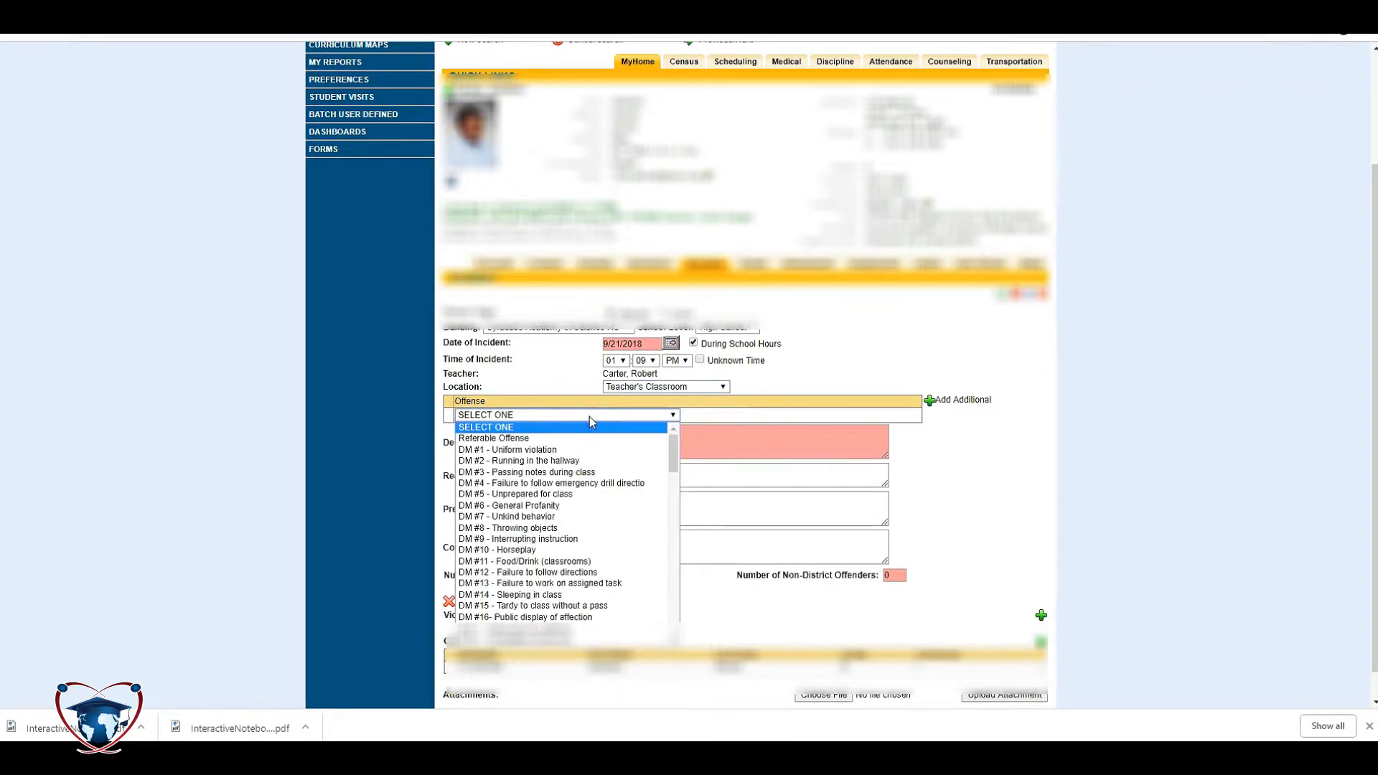
left_click(520, 567)
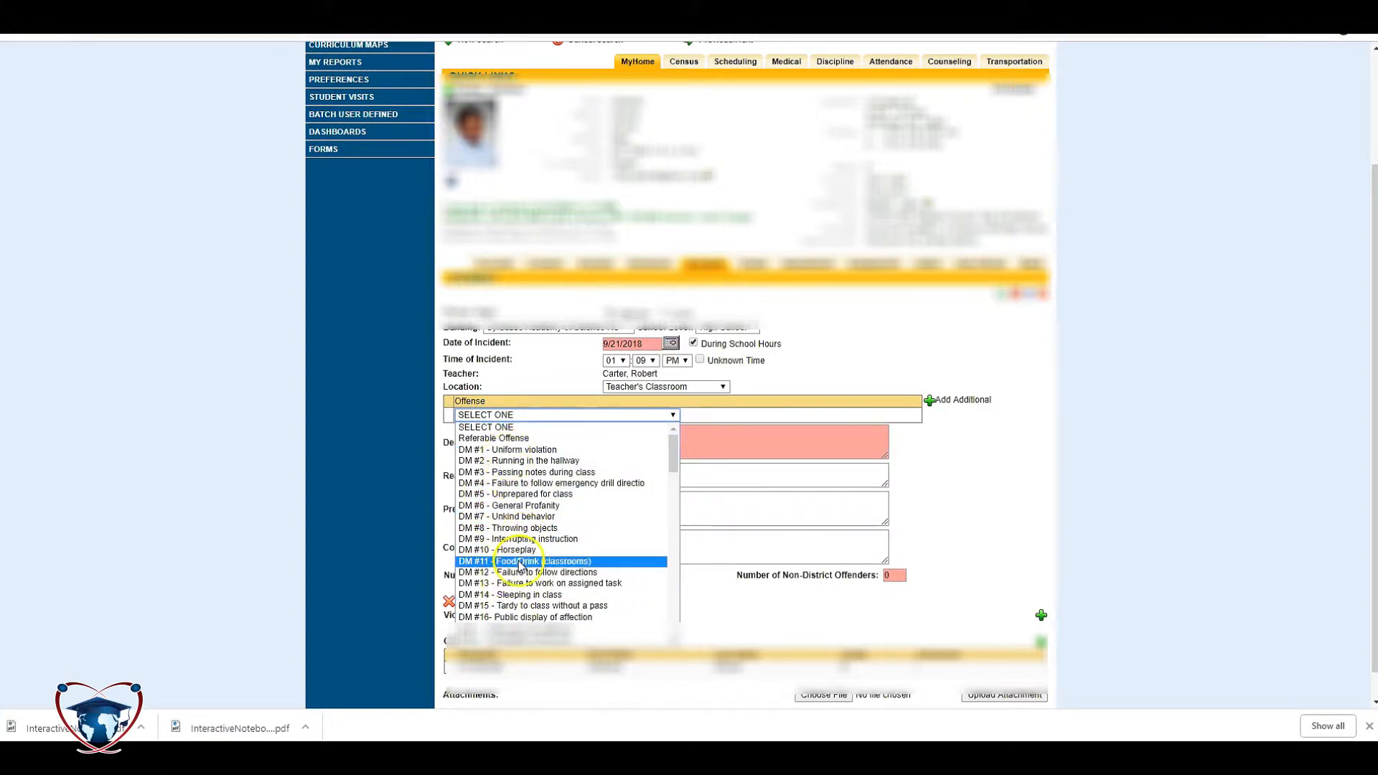
scroll(528, 551, "down", 5)
scroll(545, 545, "up", 6)
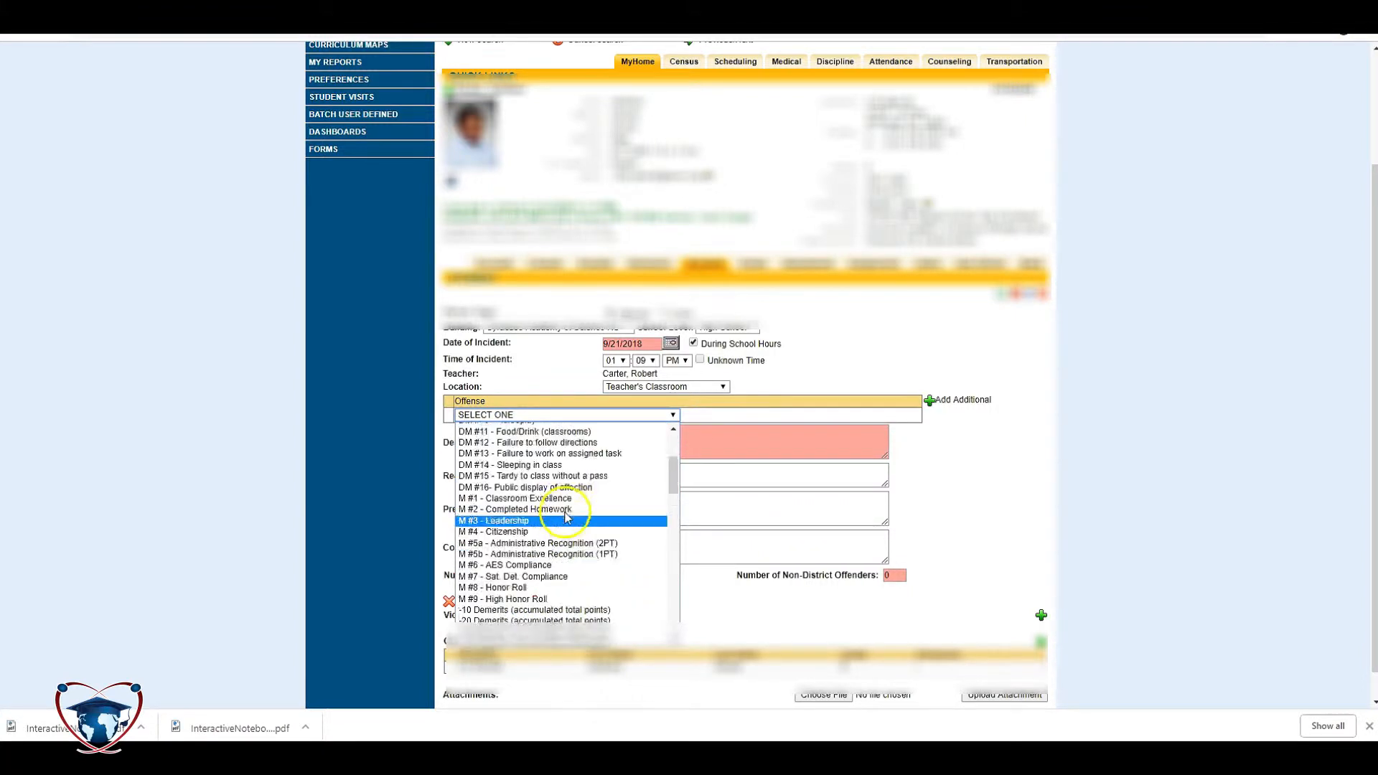
scroll(565, 536, "down", 4)
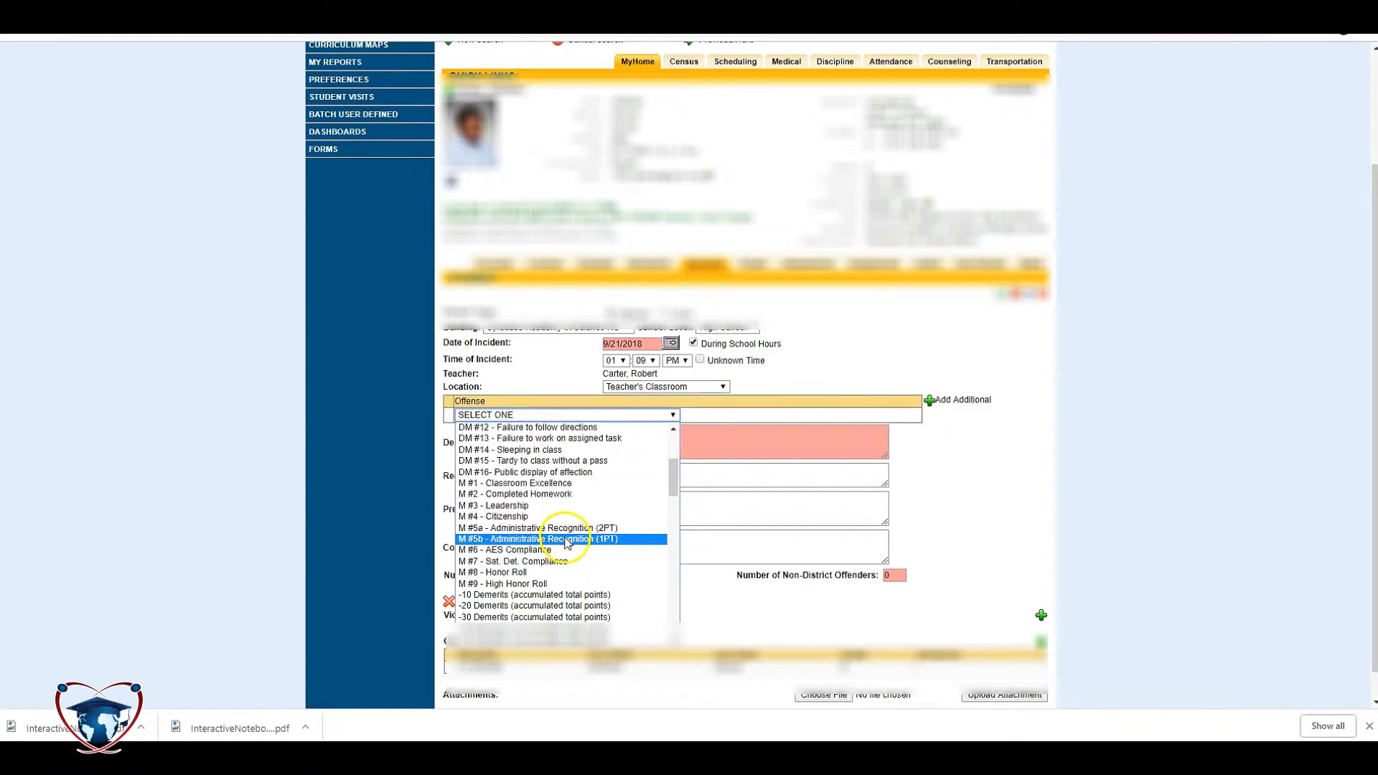
left_click(554, 501)
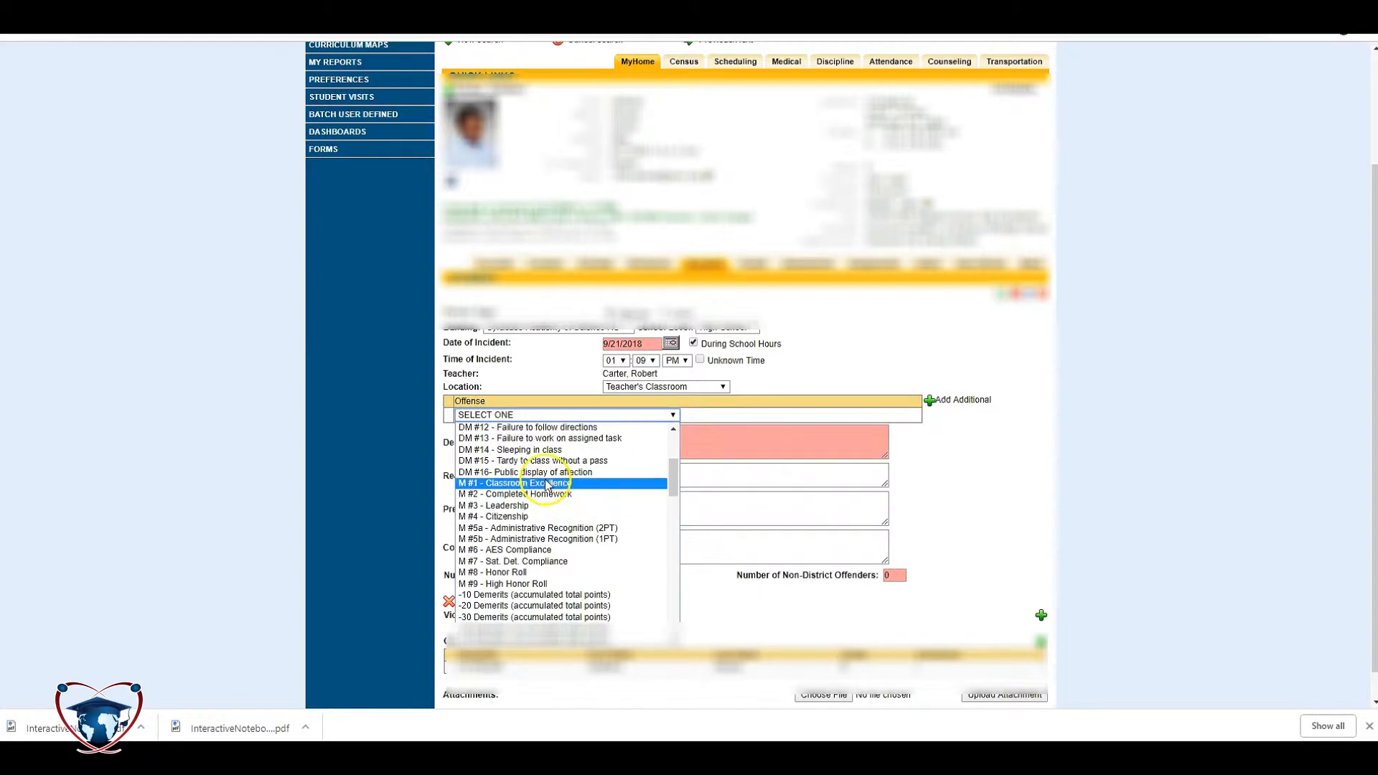
scroll(547, 486, "up", 5)
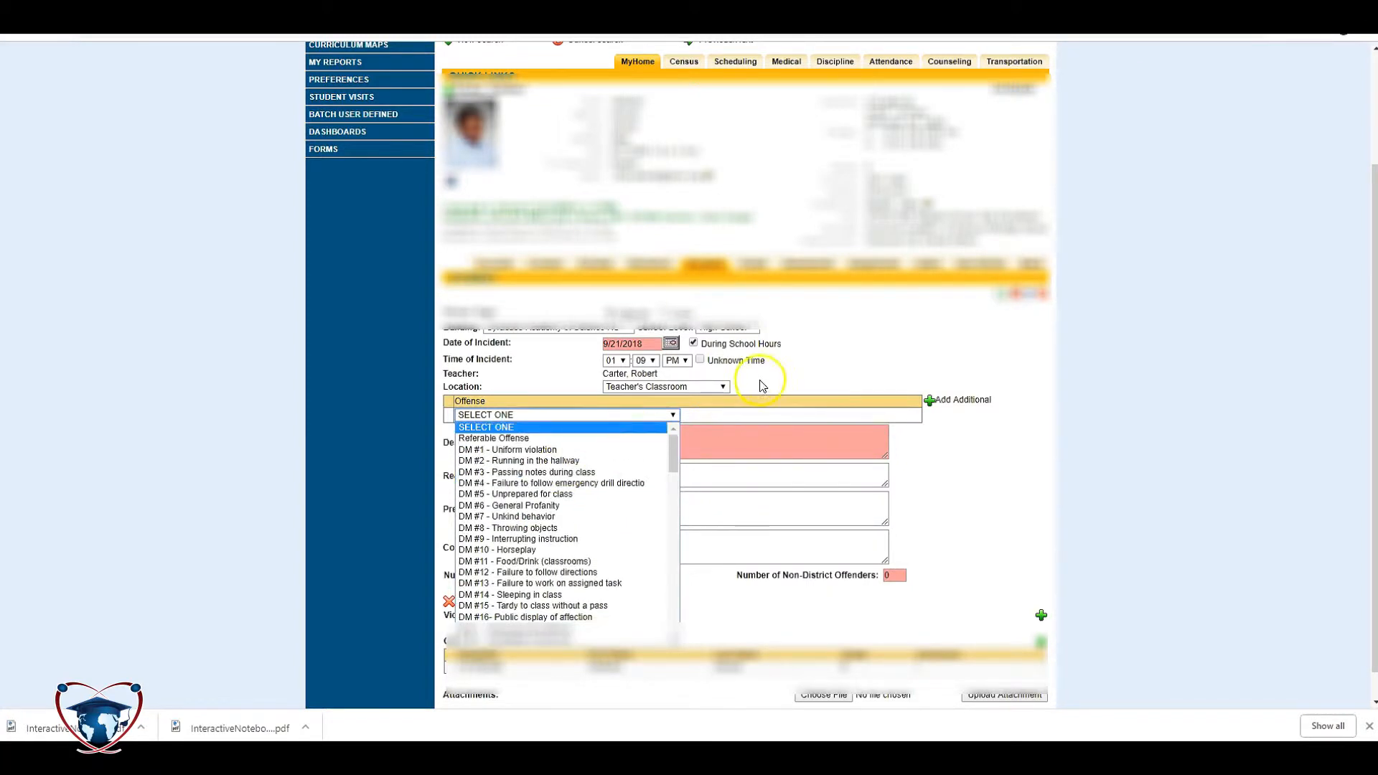
left_click(575, 440)
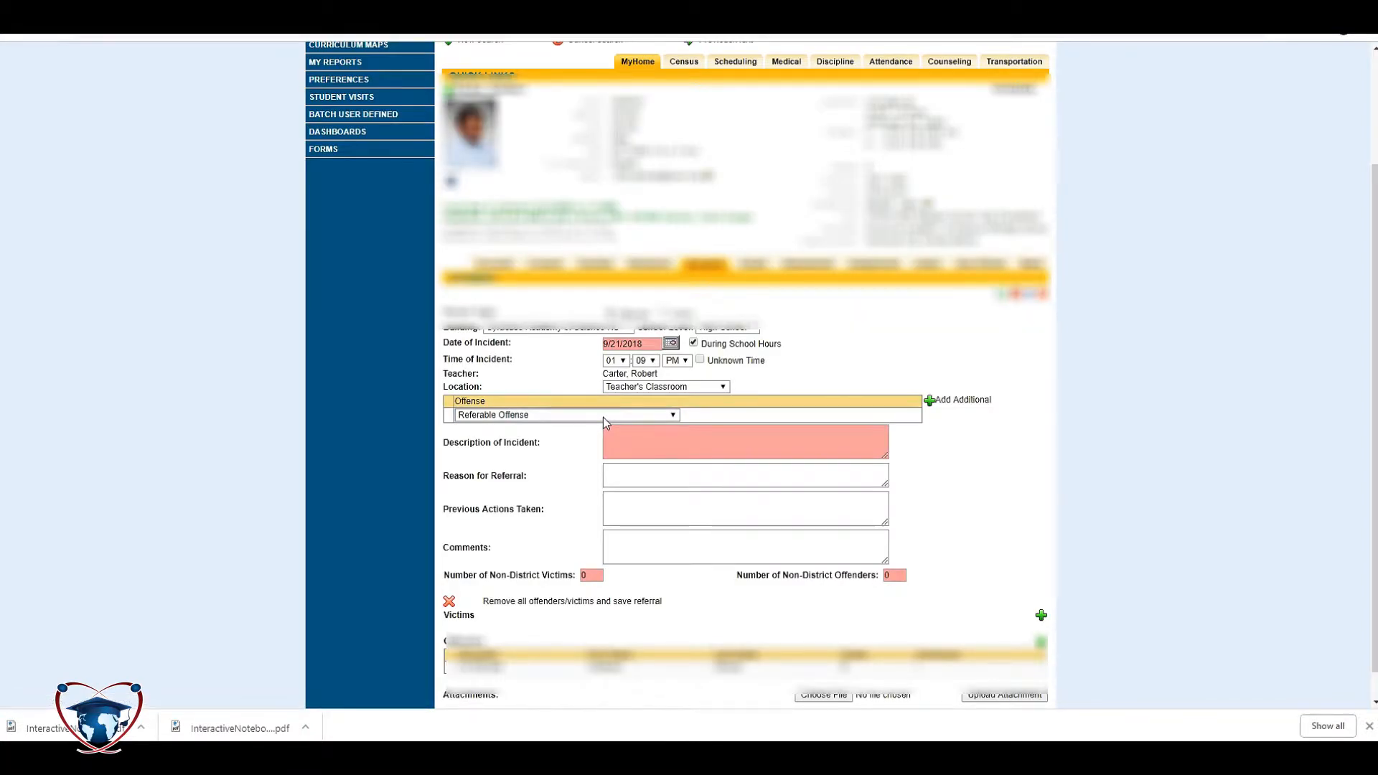
left_click(603, 418)
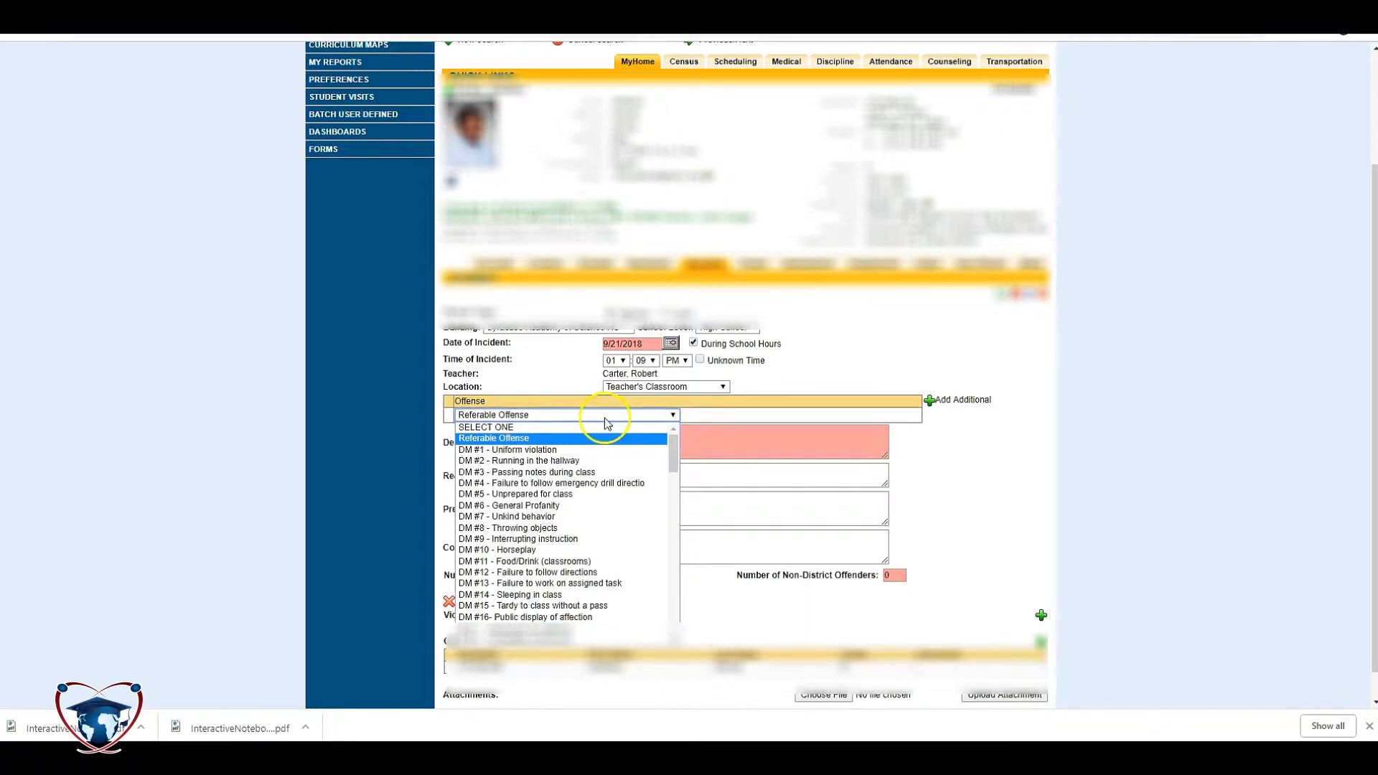
left_click(571, 583)
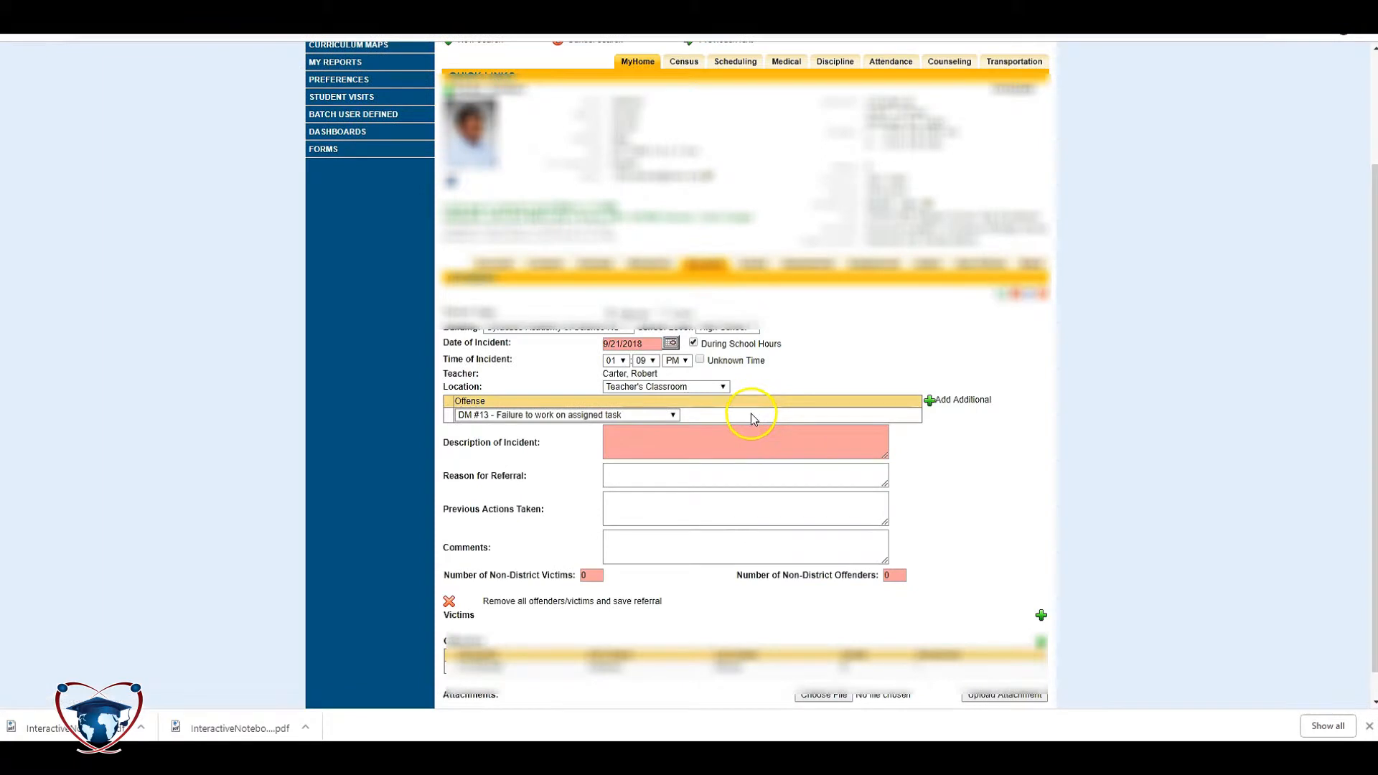
Step: Begin the description of incident with "Student was warning twice to get on task. Student continues to ignore directions."
left_click(738, 439)
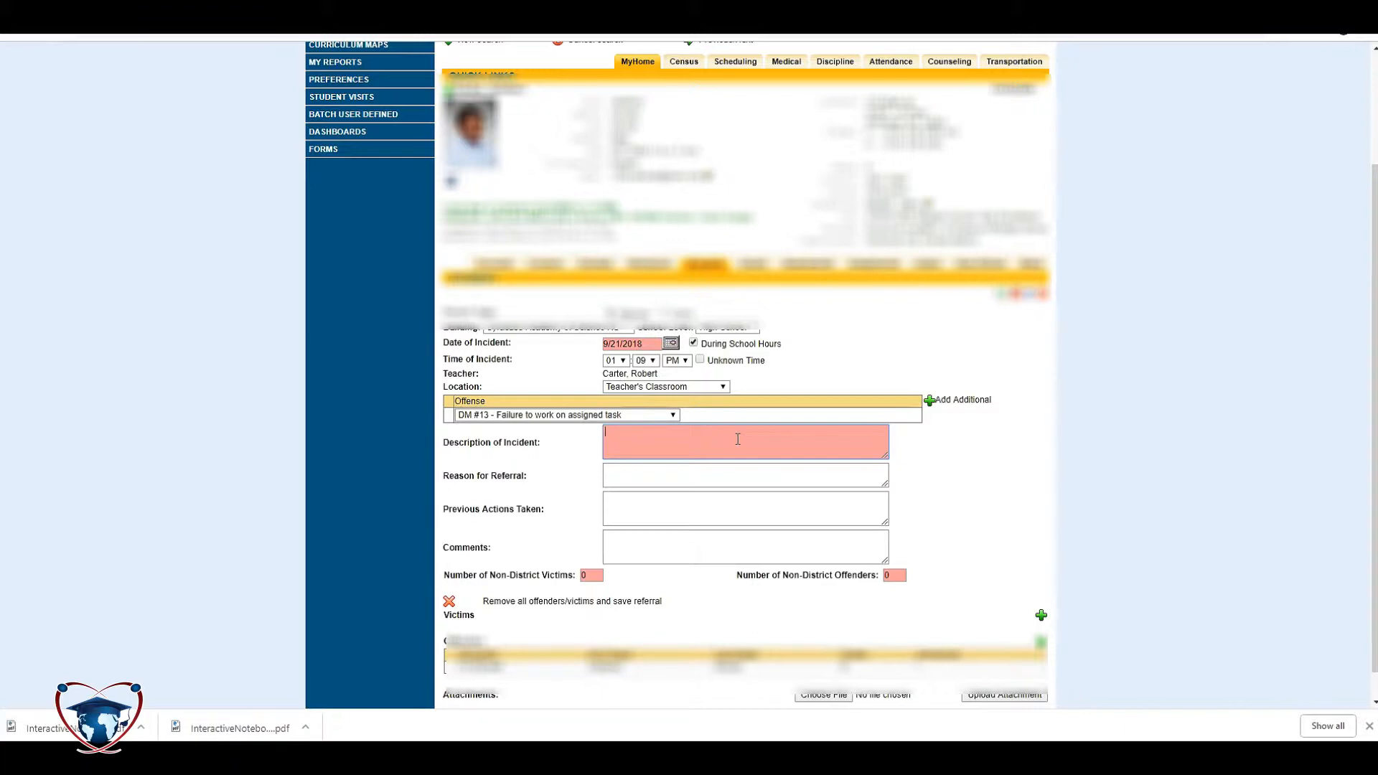
type("udent was warning twice to get on task.  St")
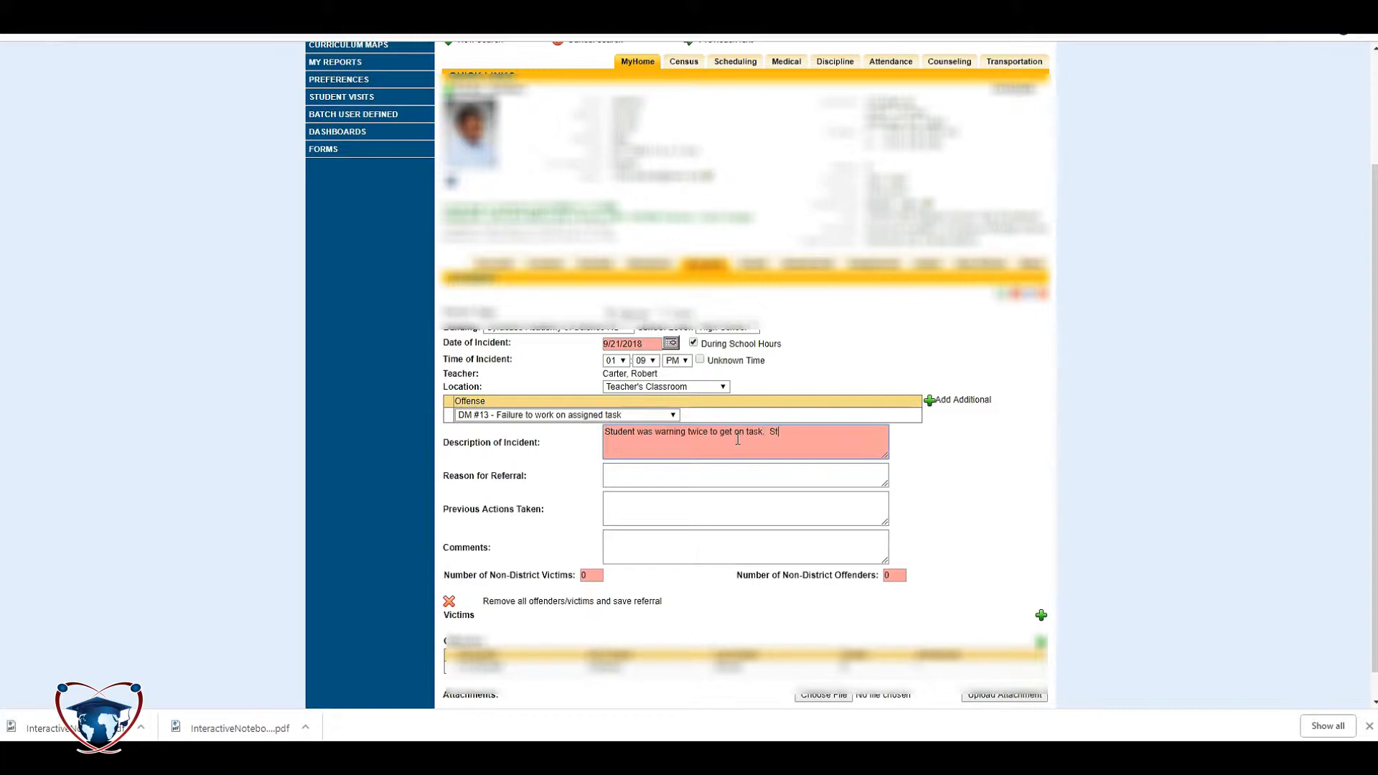
type("udent continues to ignore directions.  P")
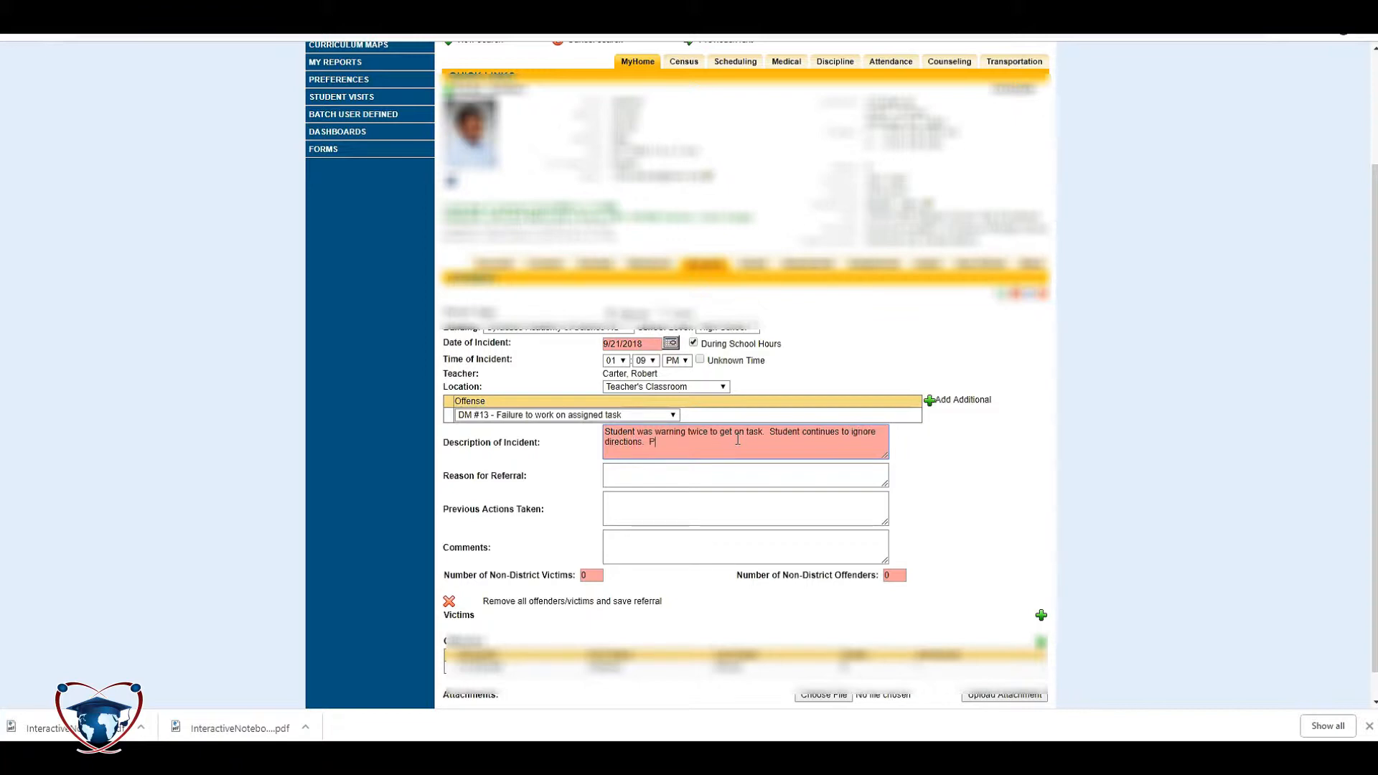
Step: Add "Pulled student aside to try to help. Was given demerit after continual non compliance." to the description of incident
type("ulled student aside to try to hel.  Was give")
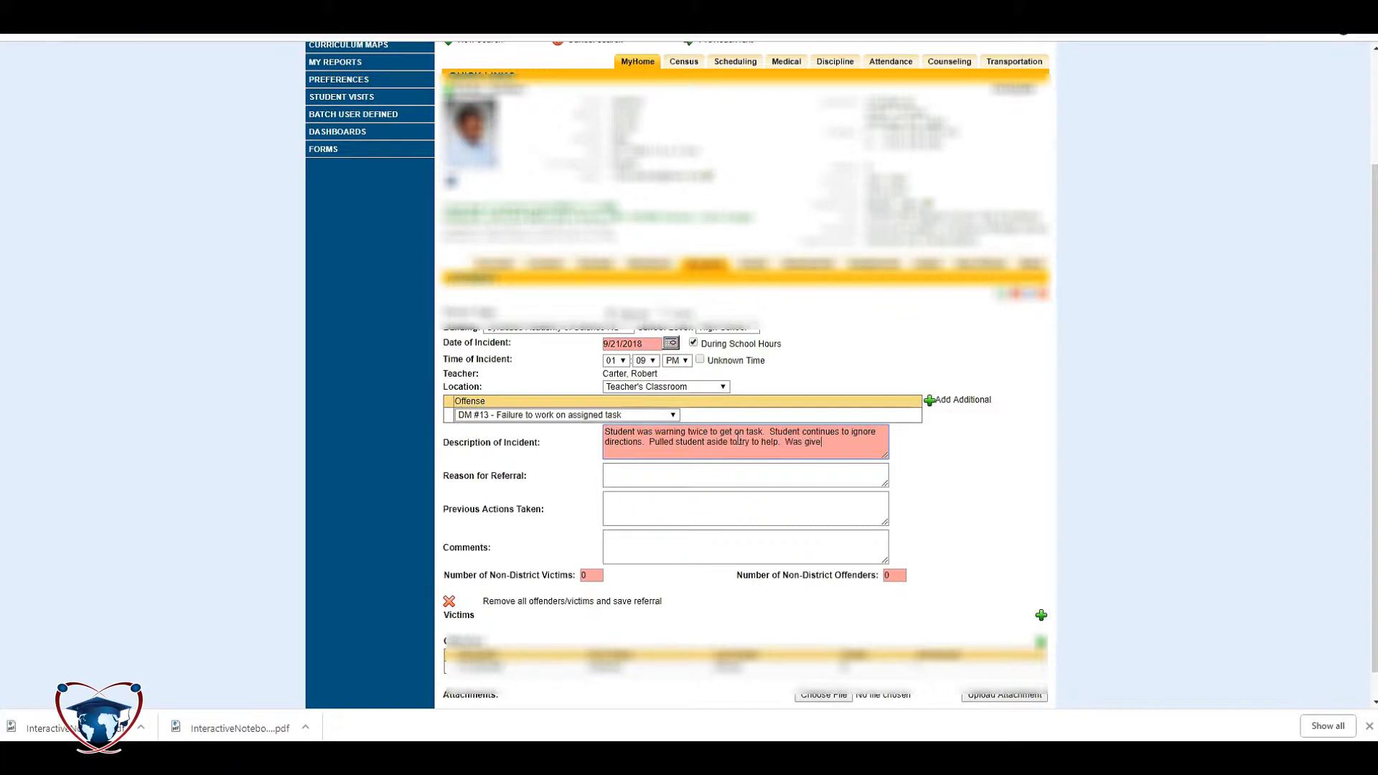
type("n demerit after continue")
type("l on")
key("BackSpace")
key("BackSpace")
type("non compliance.")
Step: Enter "Warnings, New Seat, Calls home" as the previous actions taken and leave the comments blank
left_click(664, 500)
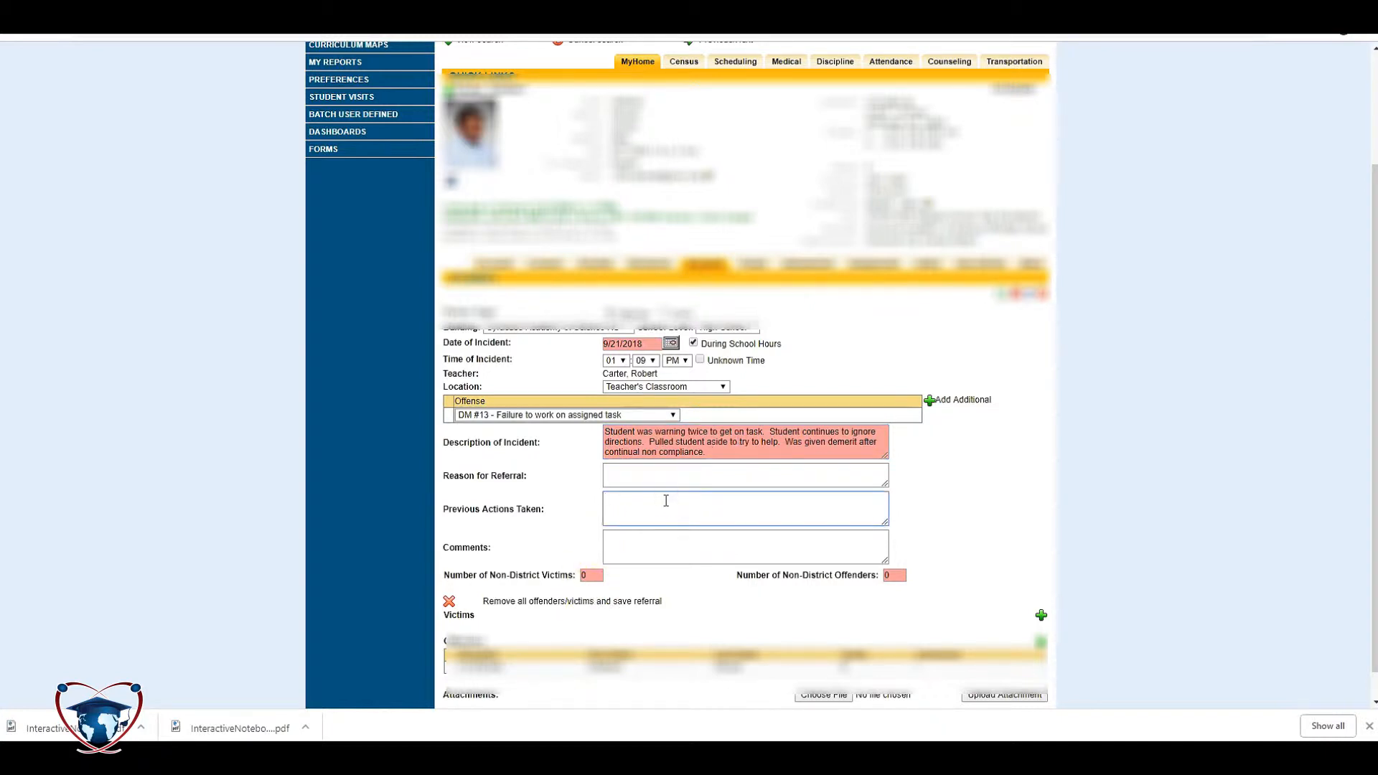
type("Warnings, New Seat, Calls home")
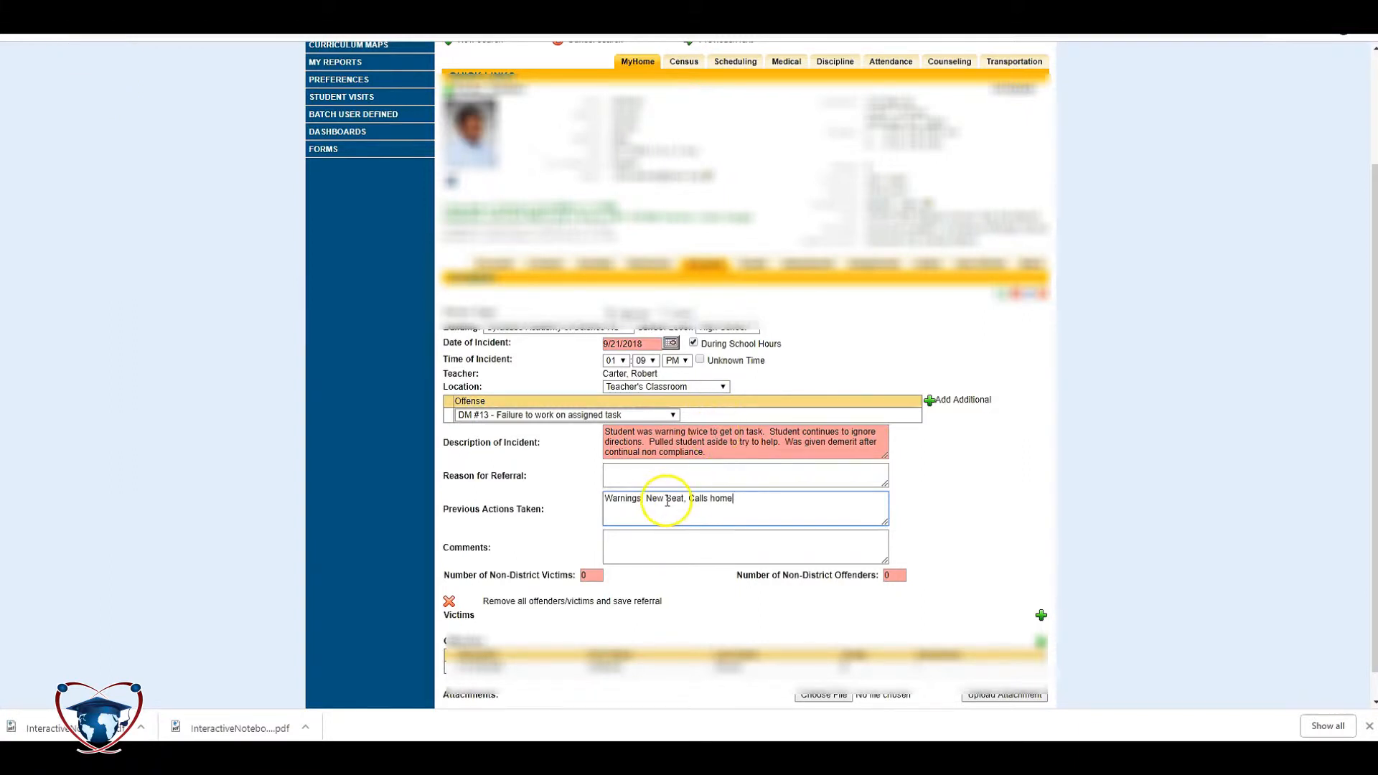
left_click(657, 546)
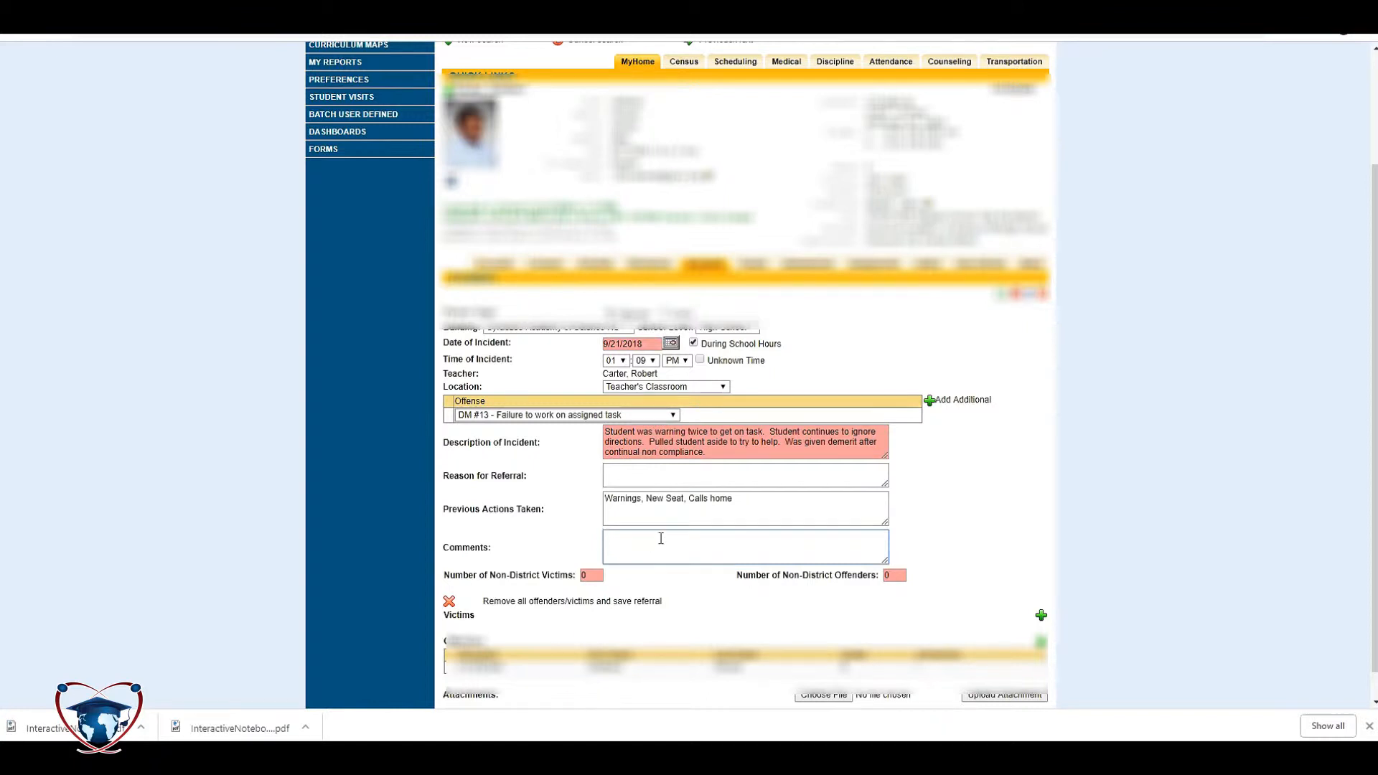
scroll(826, 589, "down", 1)
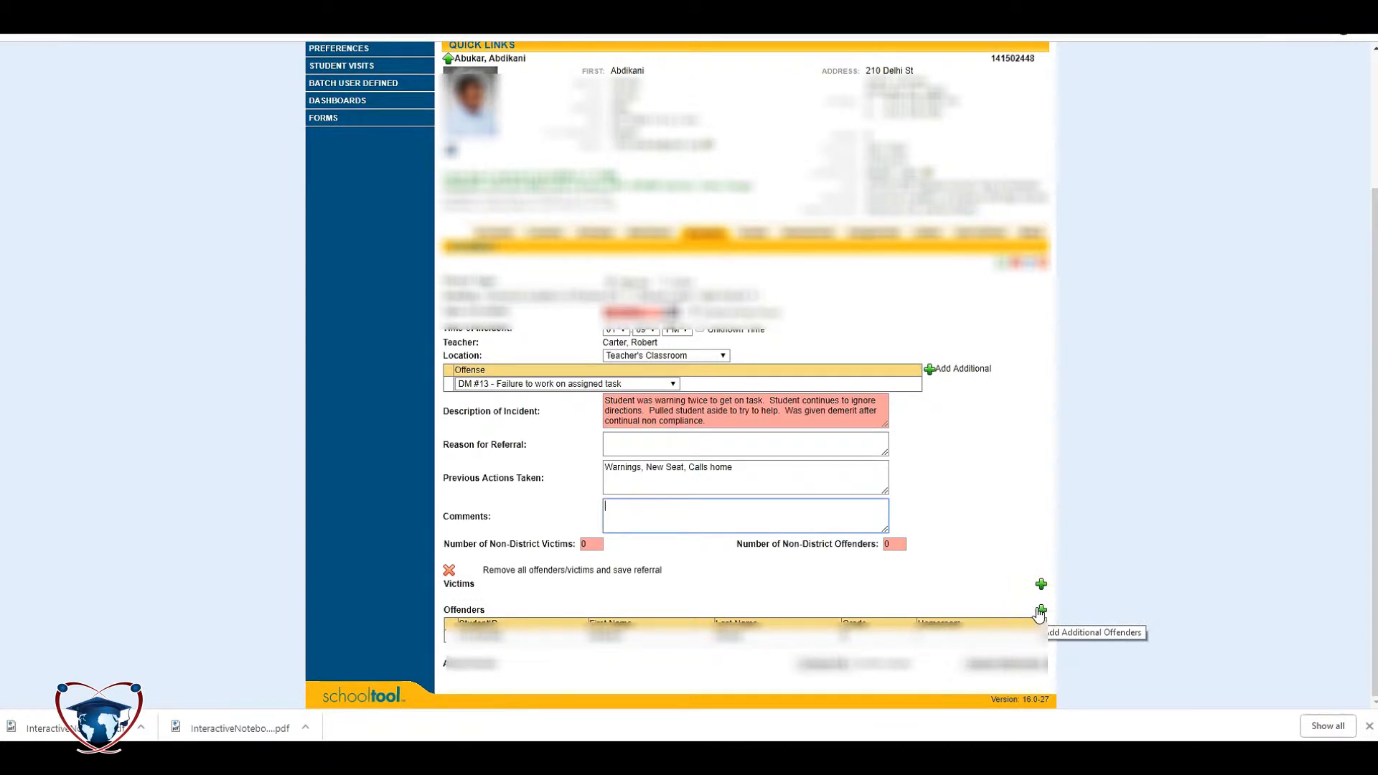
left_click(616, 471)
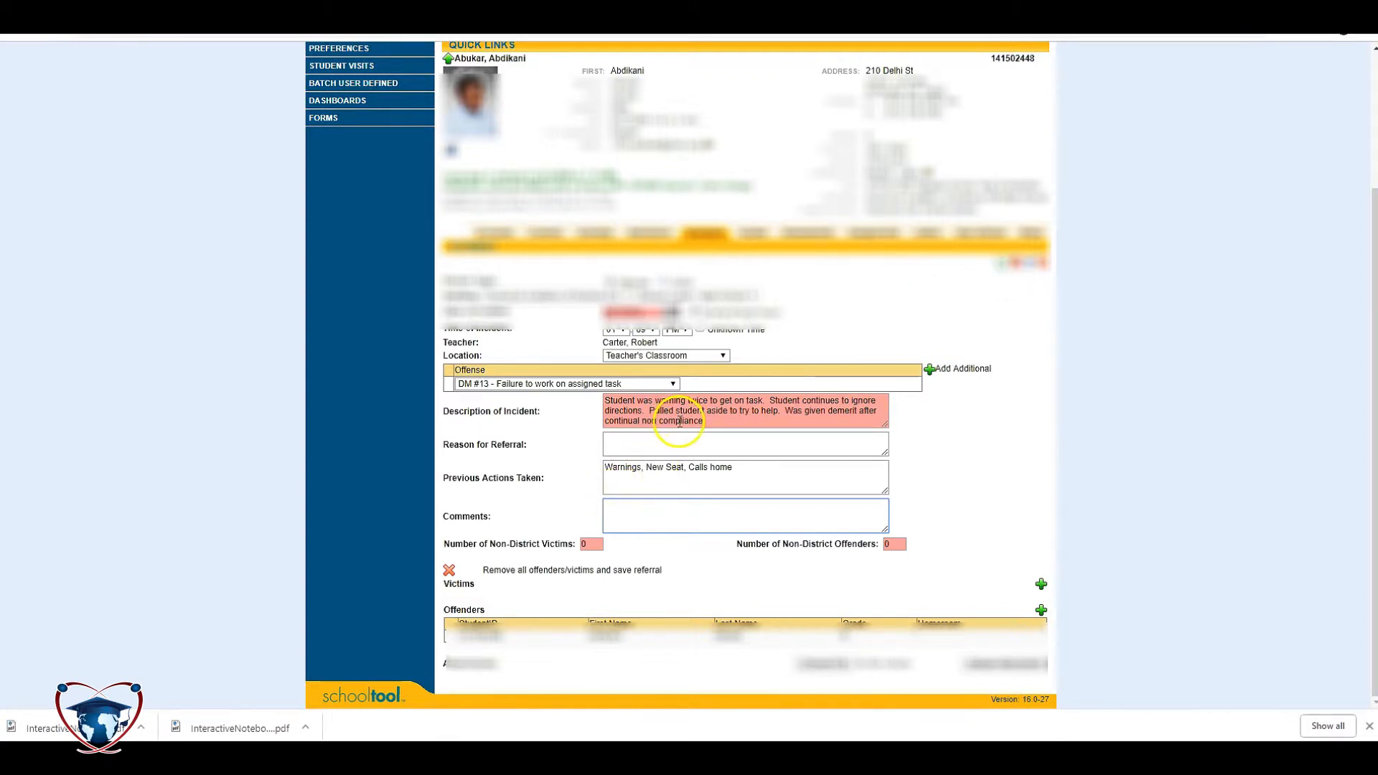
Step: Change the offense to the merit M #1 - Classroom Excellence
left_click(644, 385)
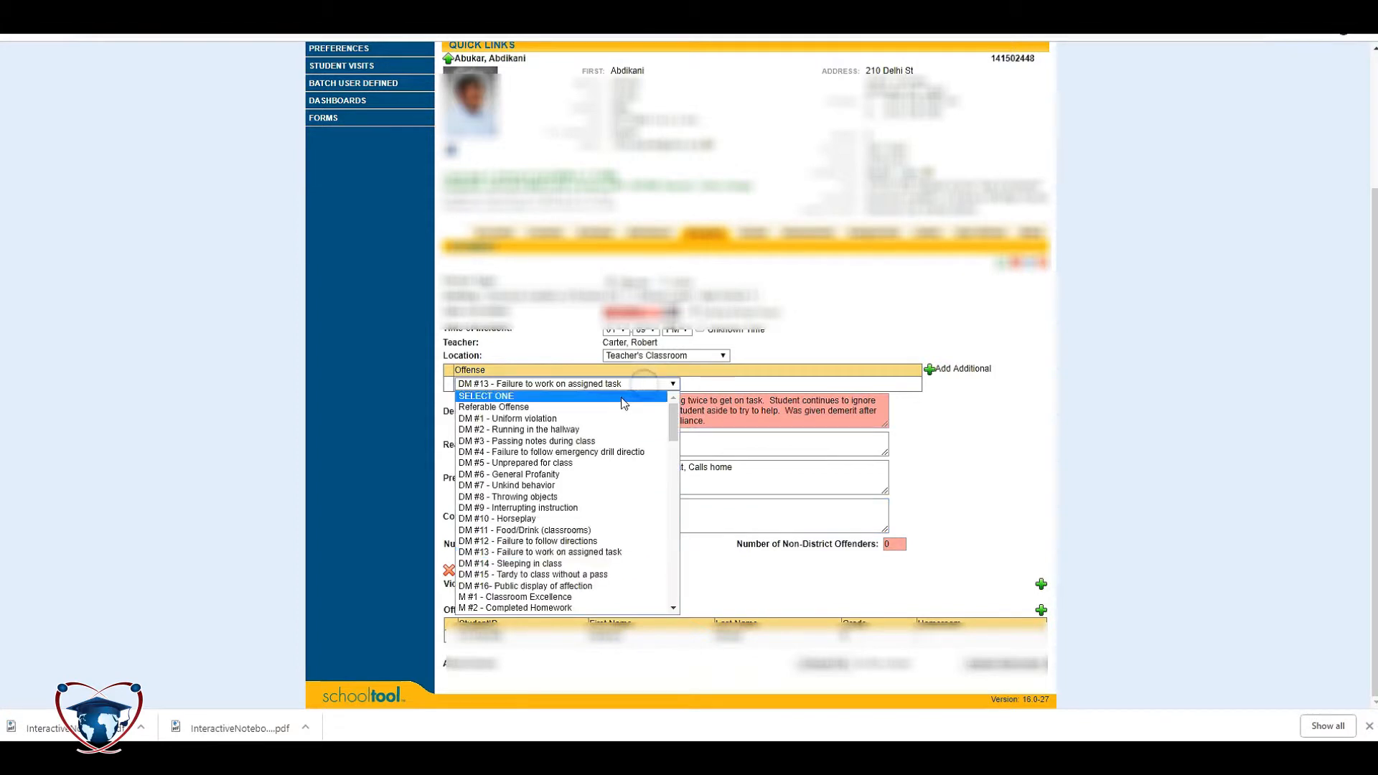
scroll(581, 495, "down", 1)
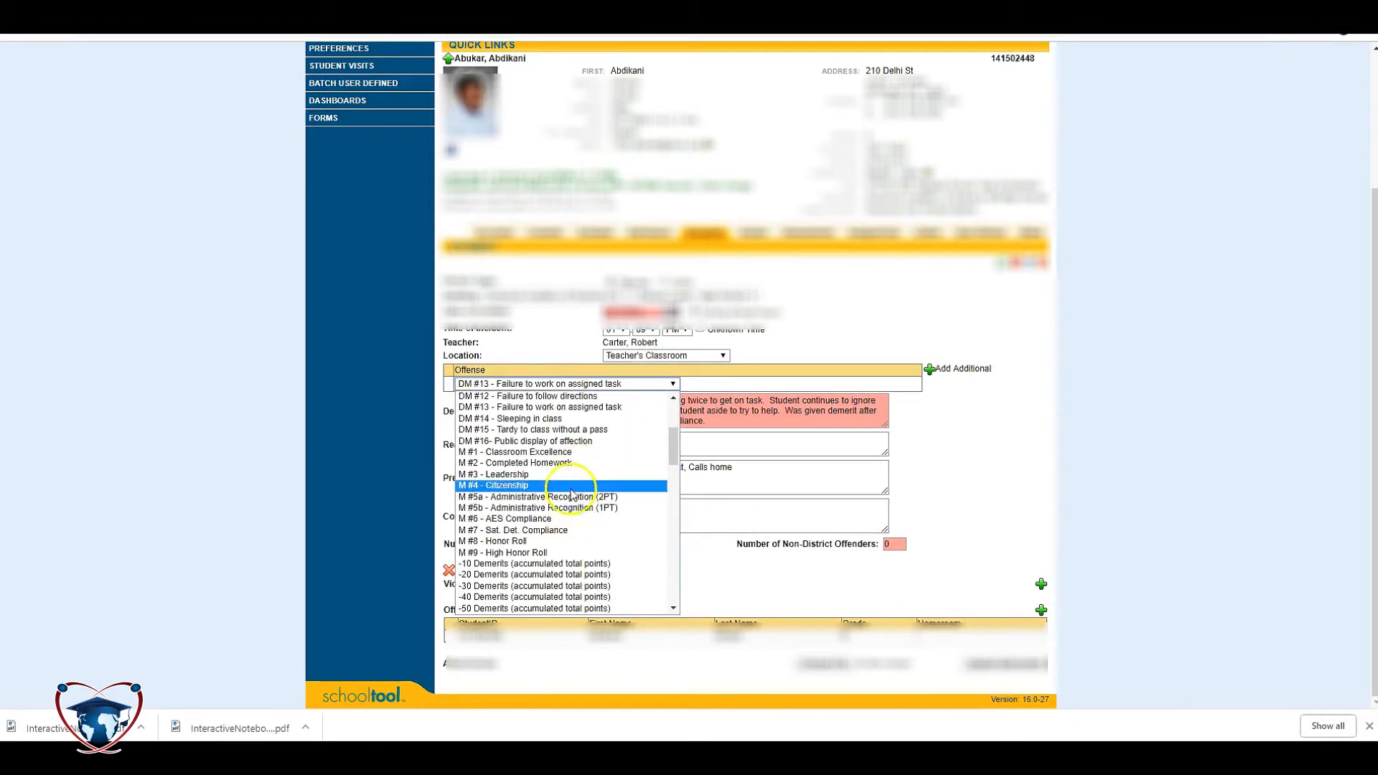
left_click(560, 451)
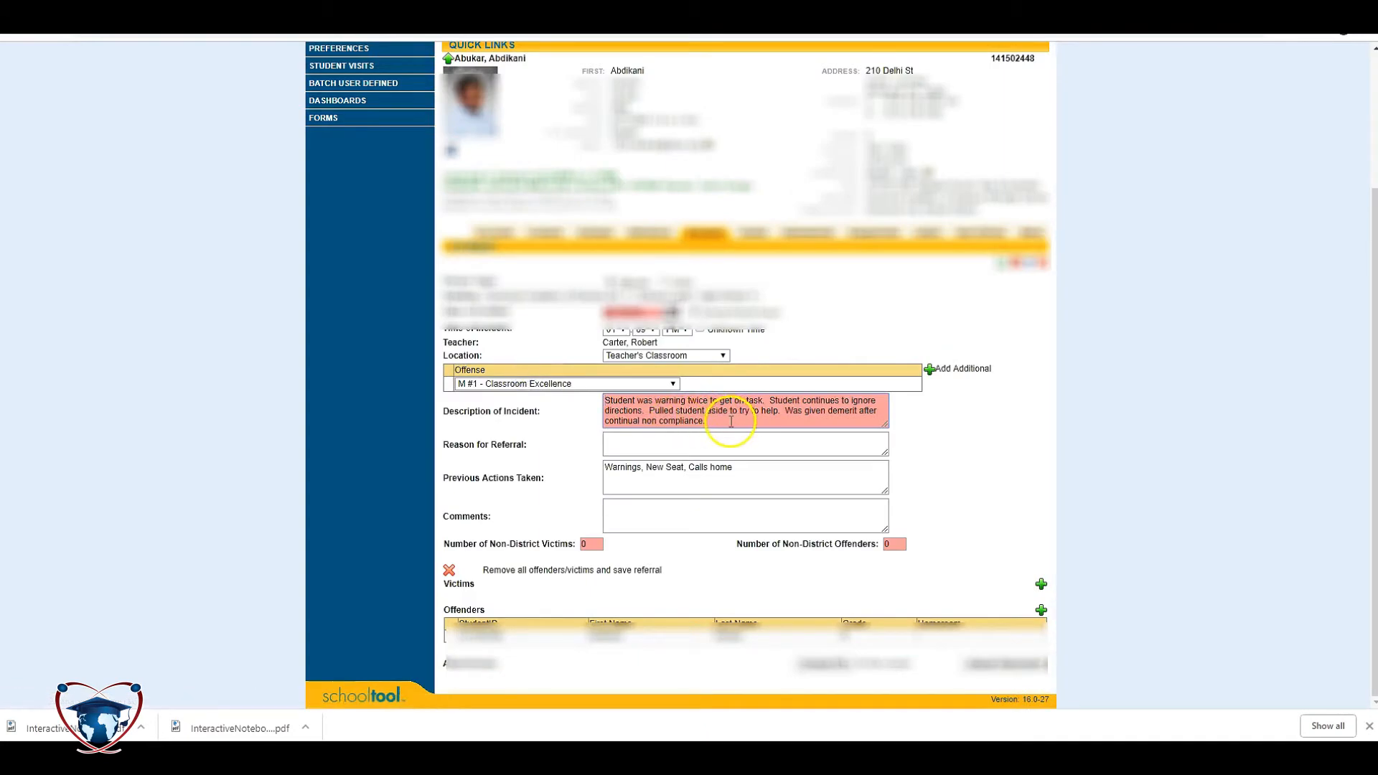
Step: Replace the description of incident with "CEMP" and clear the previous actions taken
left_click_drag(731, 422, 538, 388)
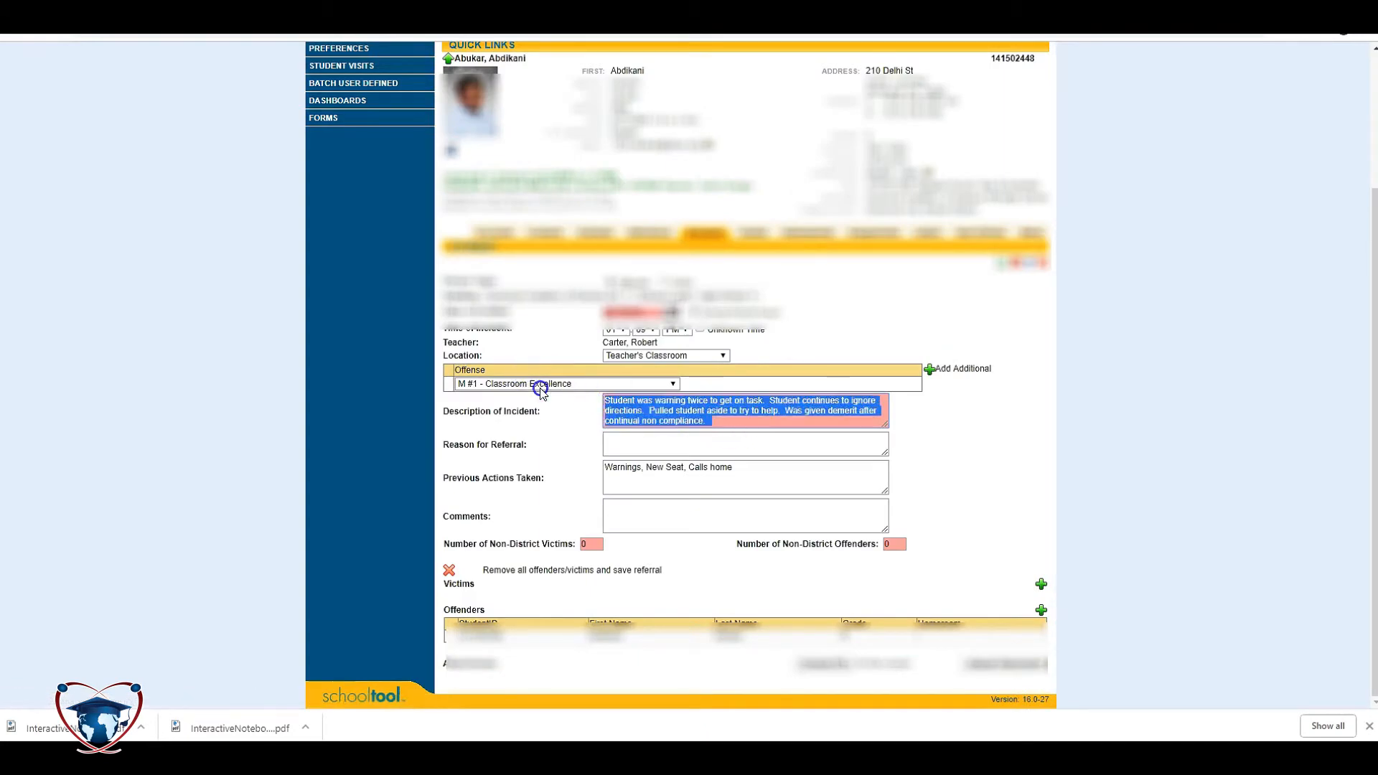
key("BackSpace")
type("CEMP")
left_click_drag(802, 470, 509, 458)
key("BackSpace")
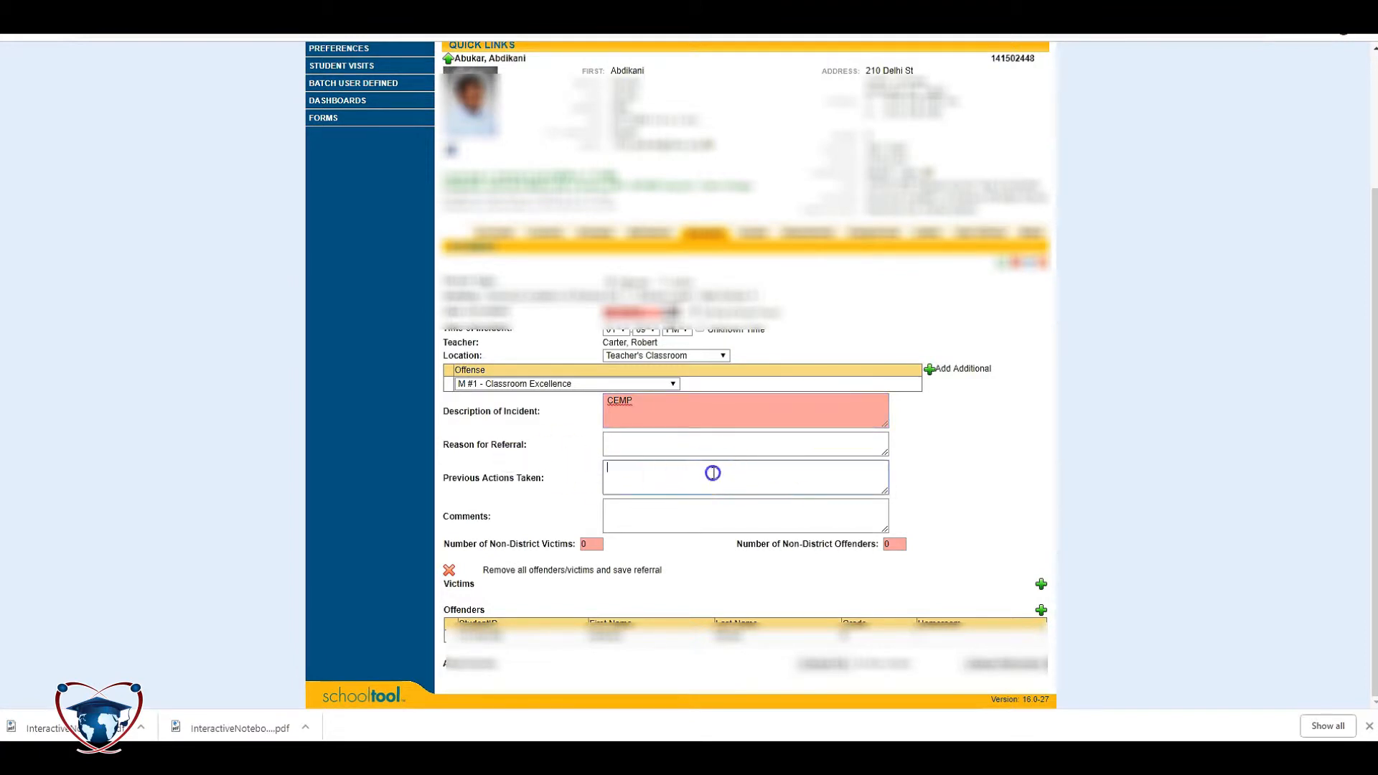
left_click(714, 406)
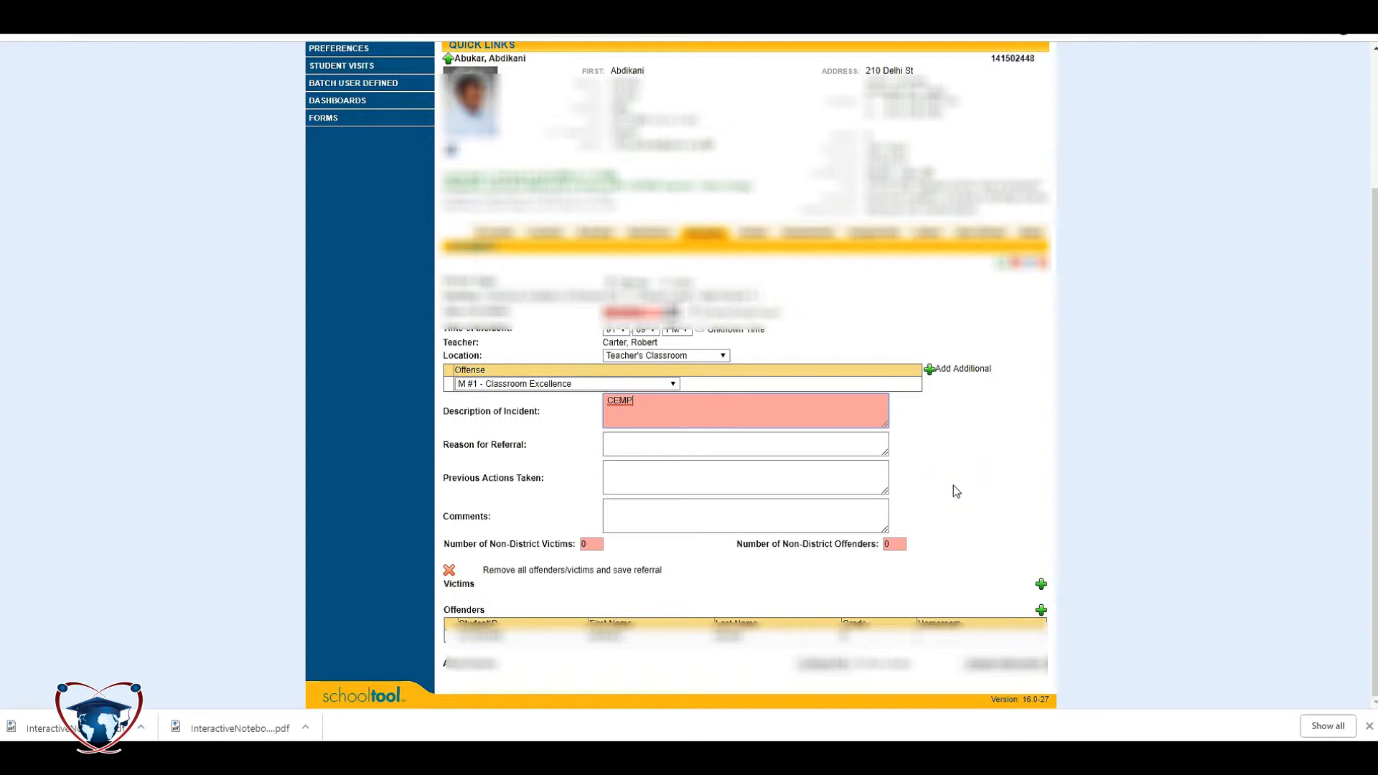
Step: Open the student search for additional offenders and add a Team search criterion
left_click(1042, 610)
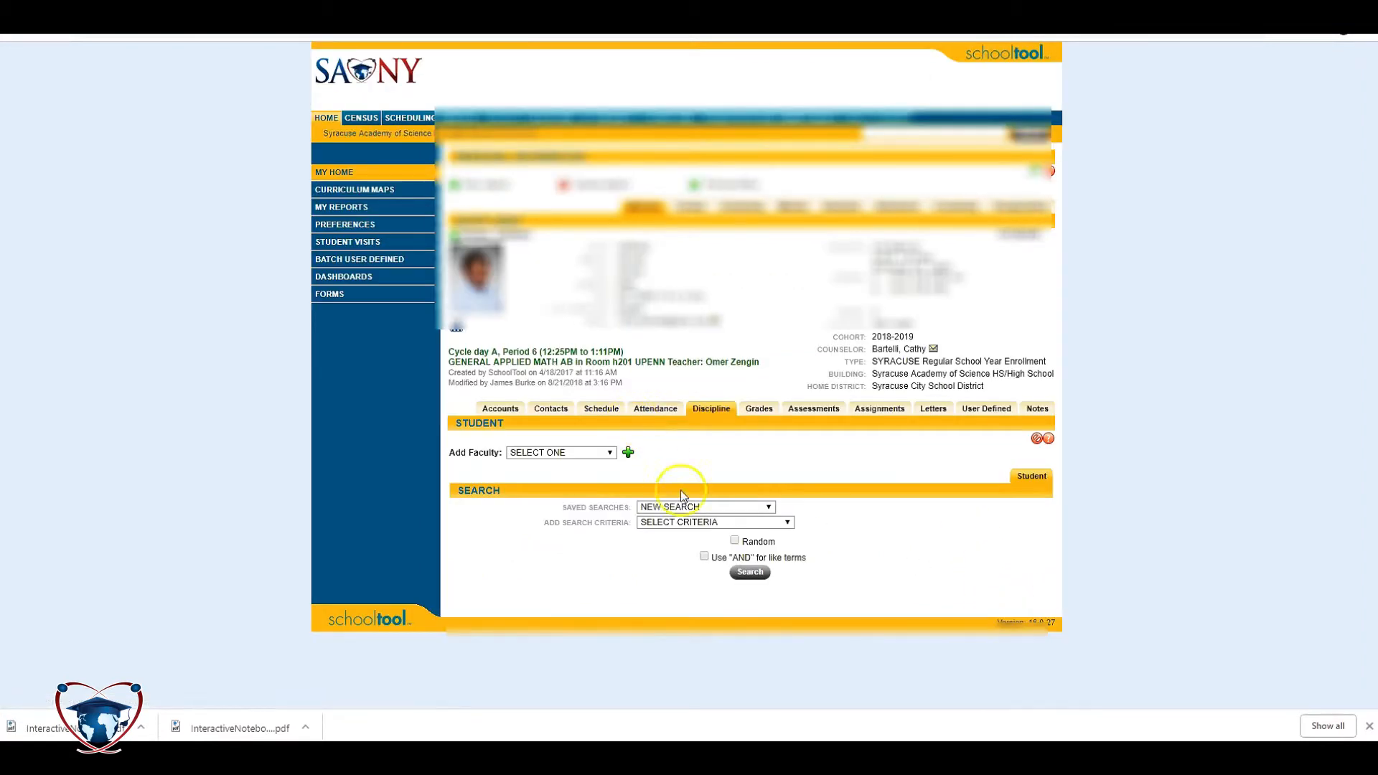
left_click(657, 522)
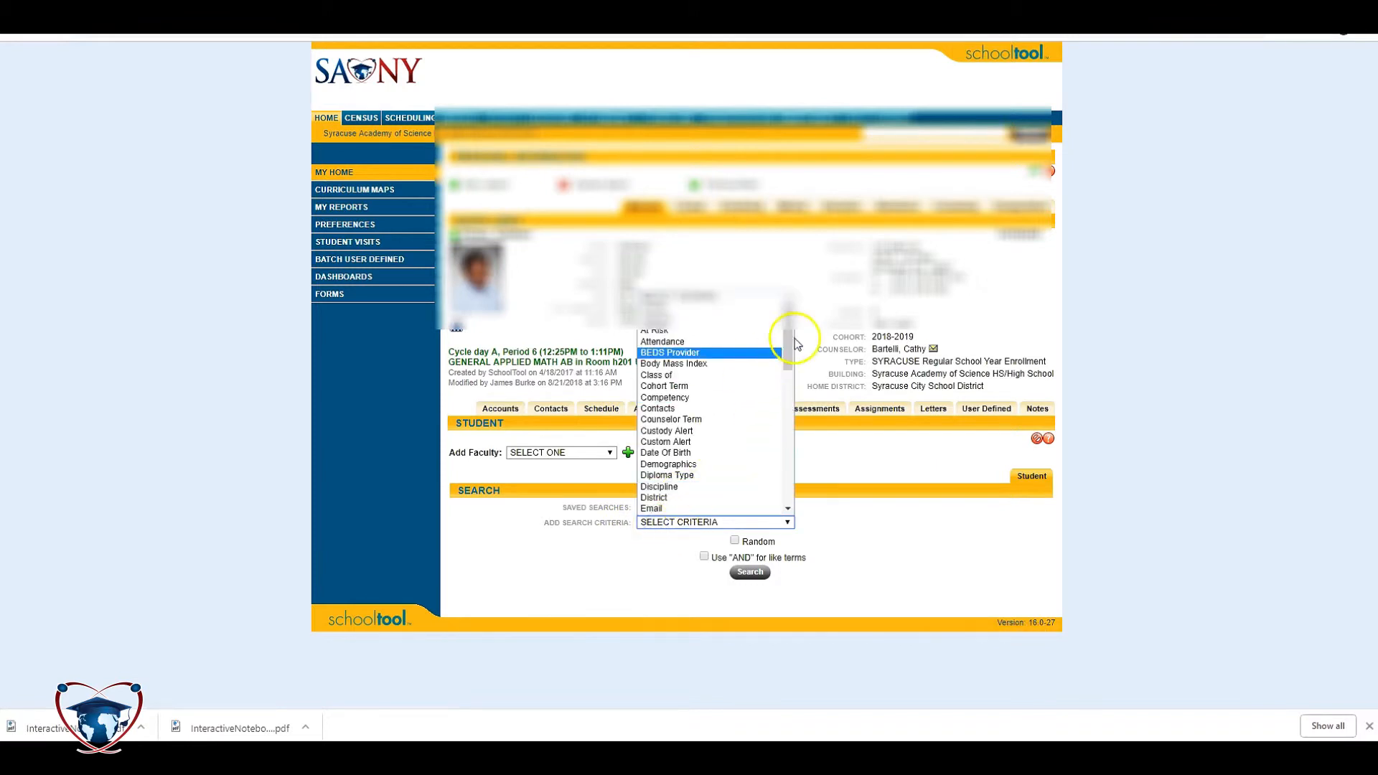
left_click_drag(795, 343, 799, 499)
left_click(742, 522)
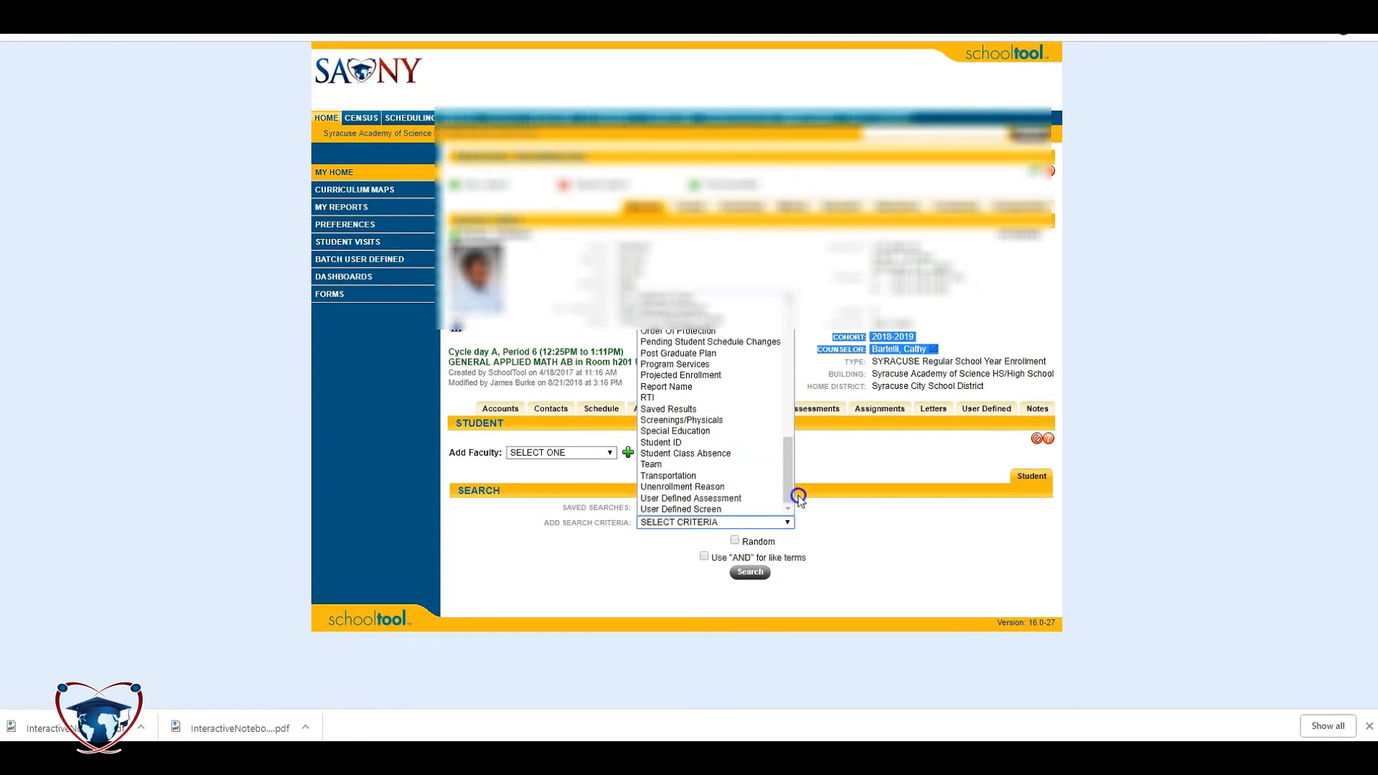
left_click(722, 466)
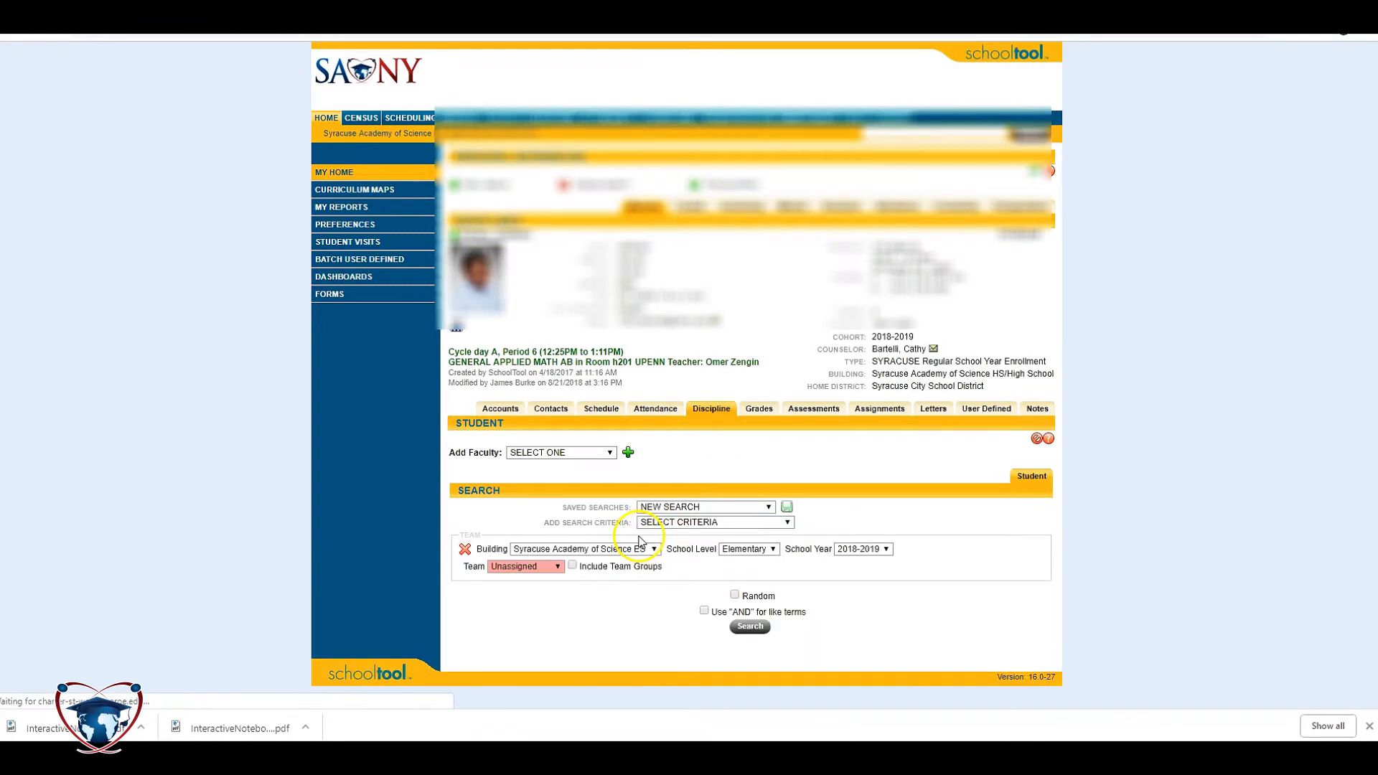
left_click(543, 549)
left_click(544, 538)
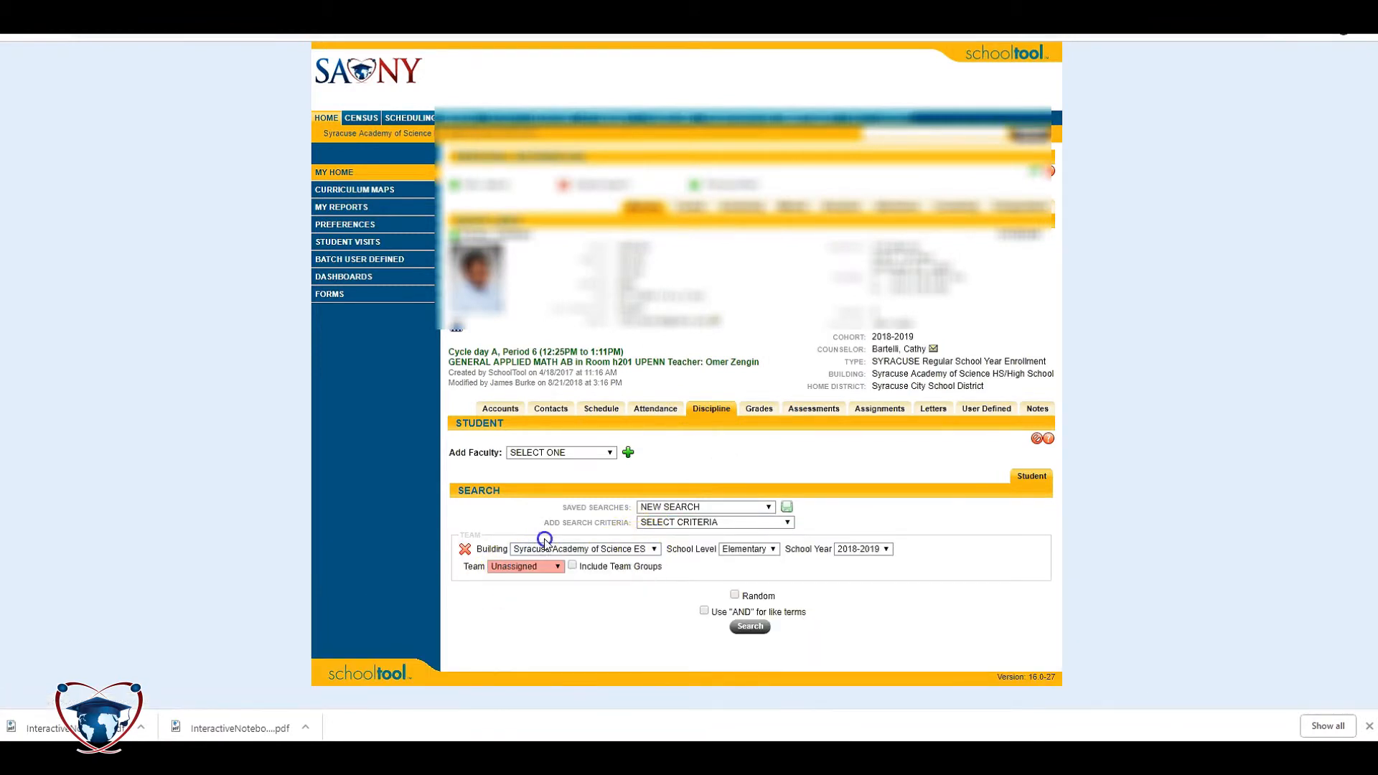
left_click(702, 522)
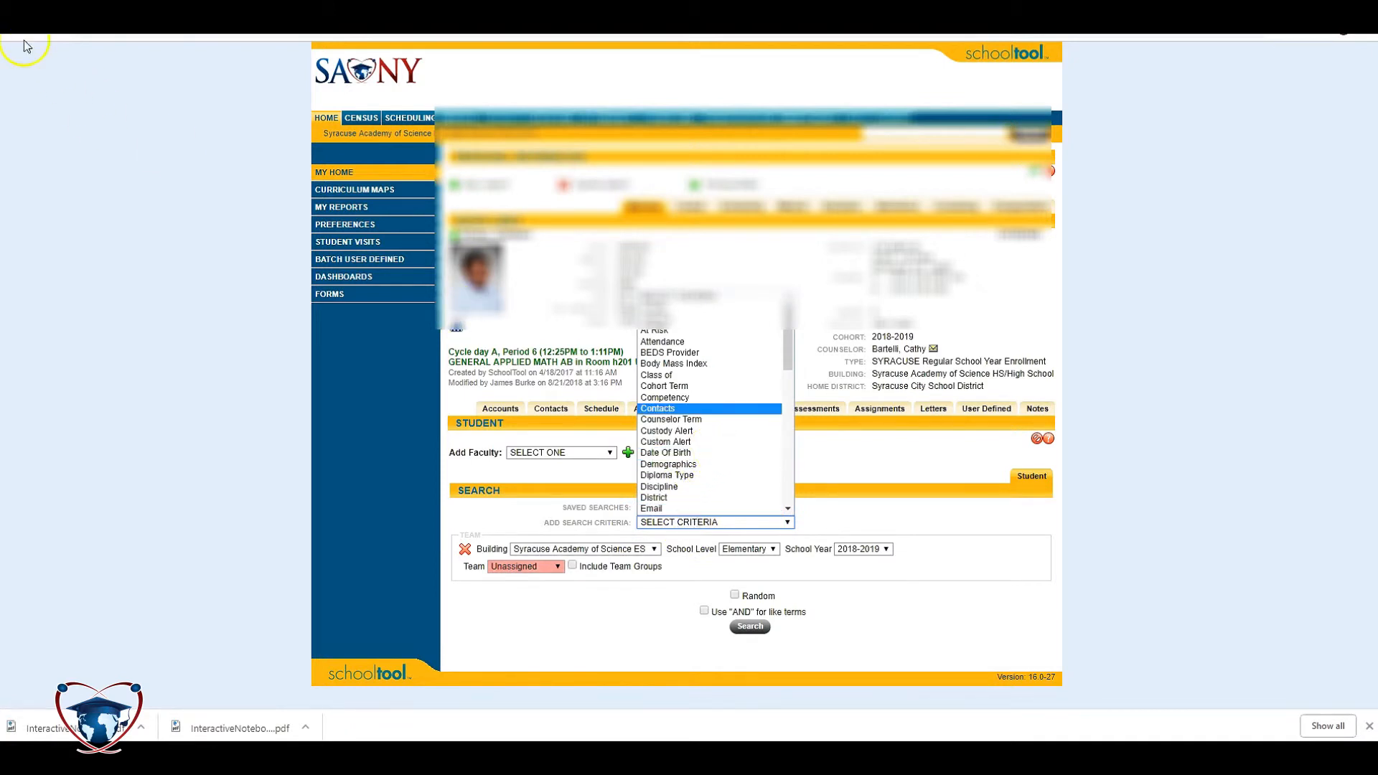
left_click(925, 508)
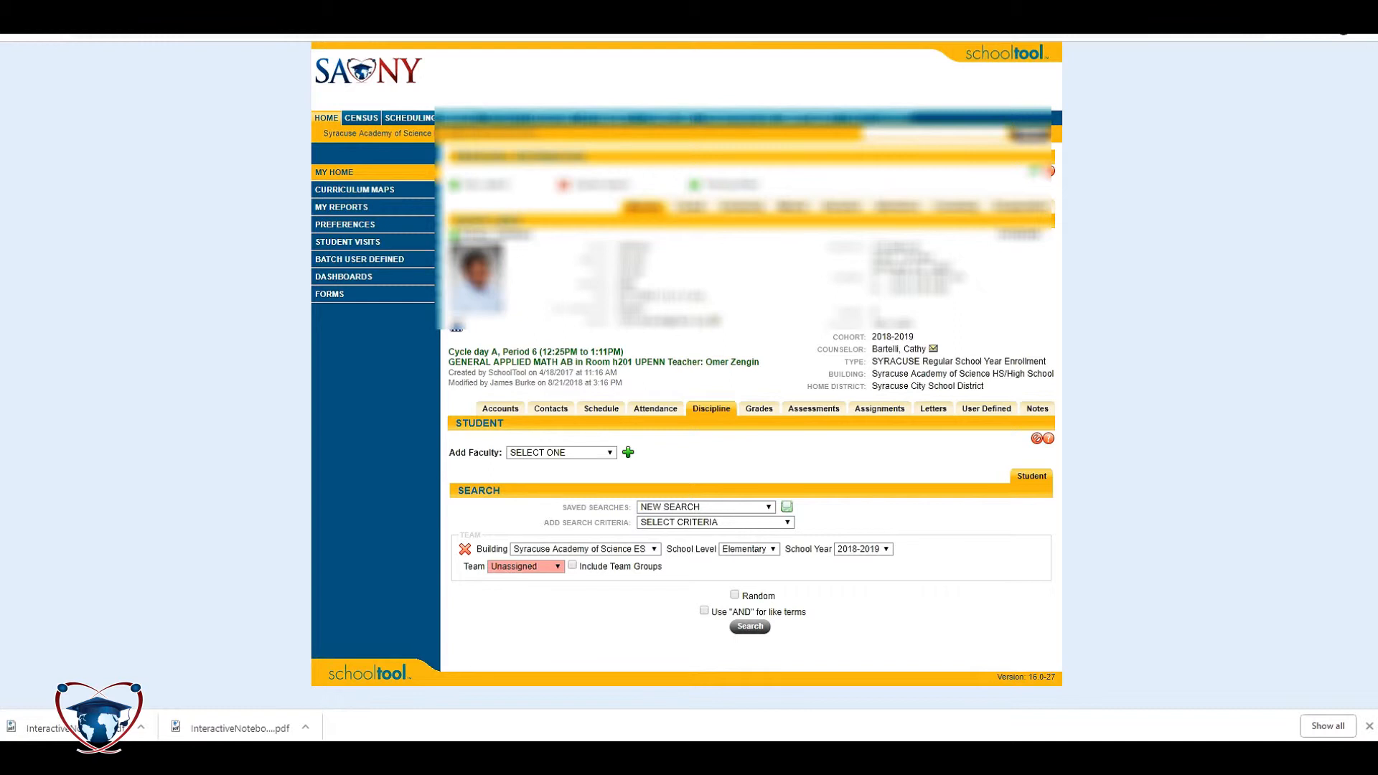
Step: Add the Master Schedule / Course Selection search criterion and remove the Team criterion
left_click(682, 522)
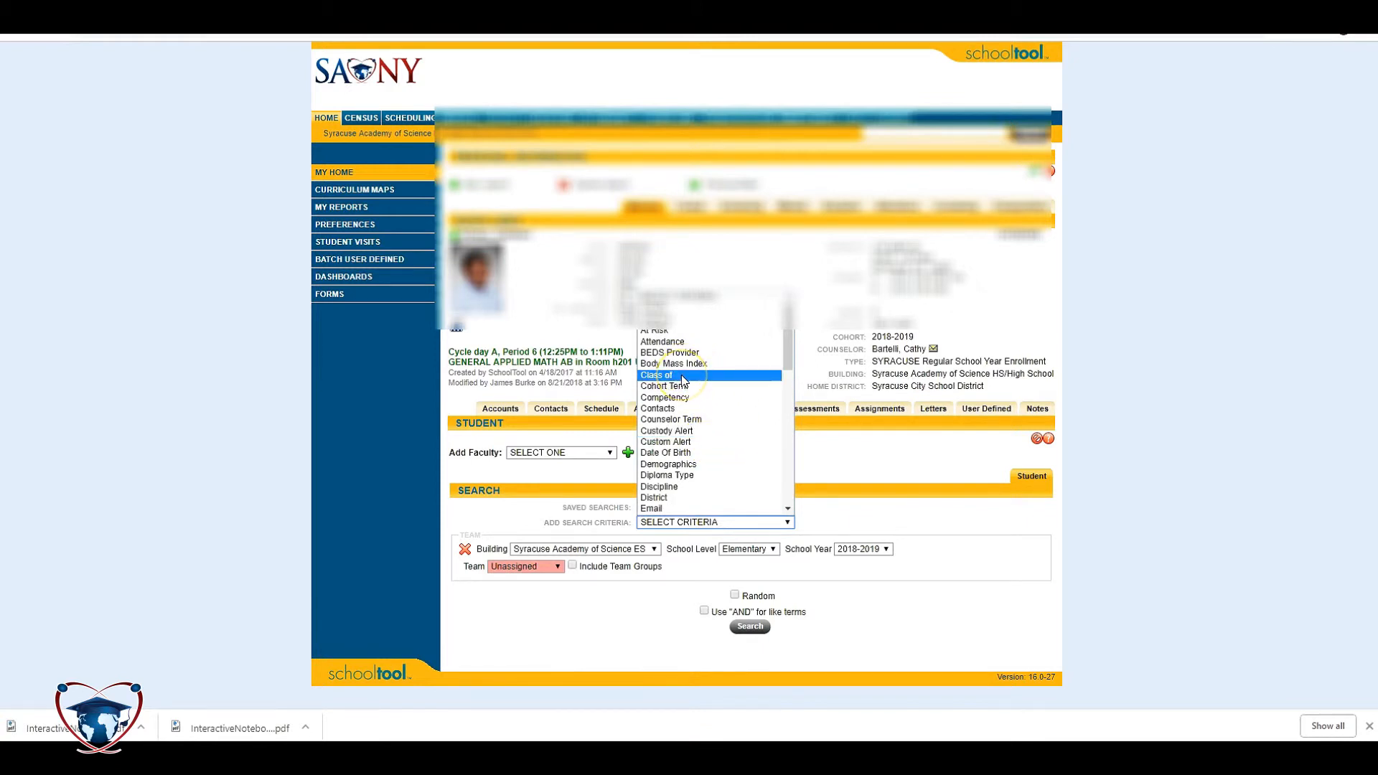
scroll(683, 381, "down", 8)
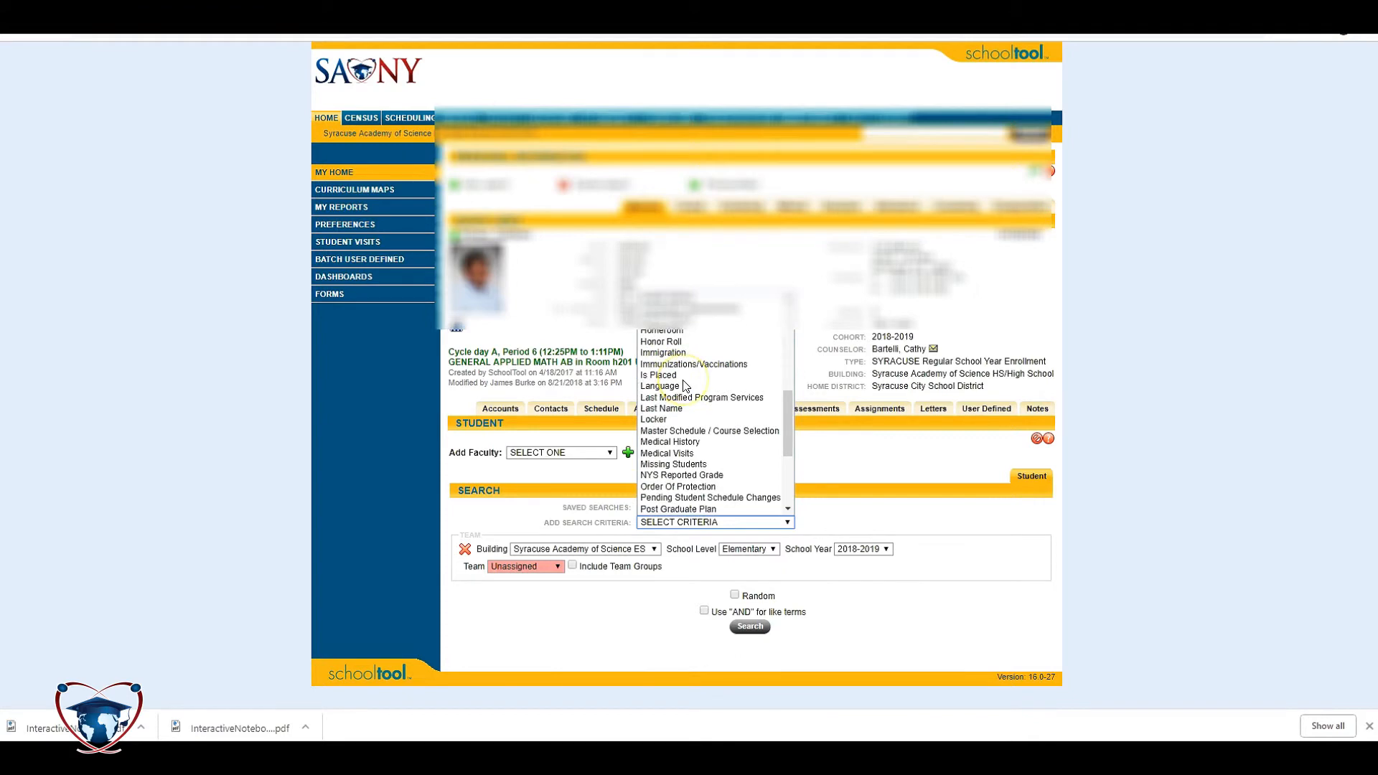
left_click(673, 430)
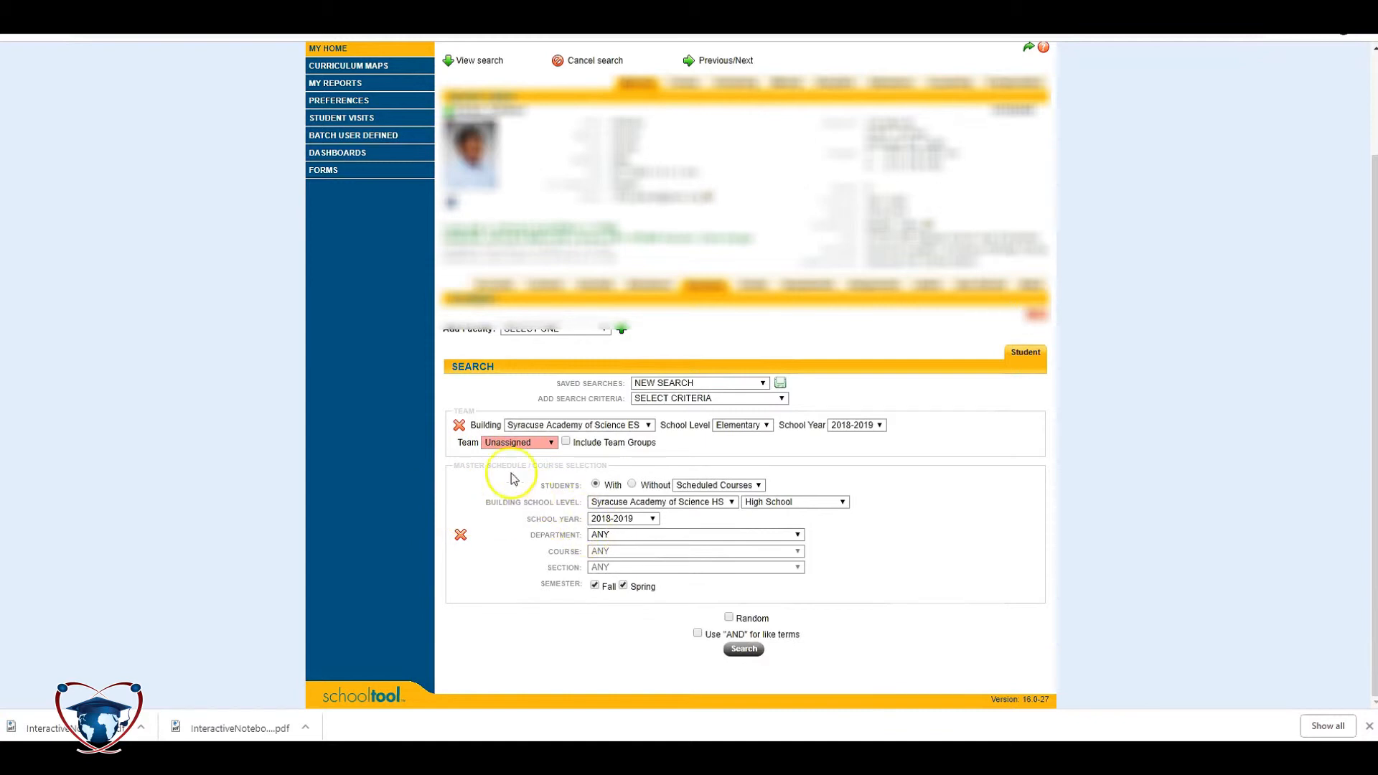
left_click(458, 424)
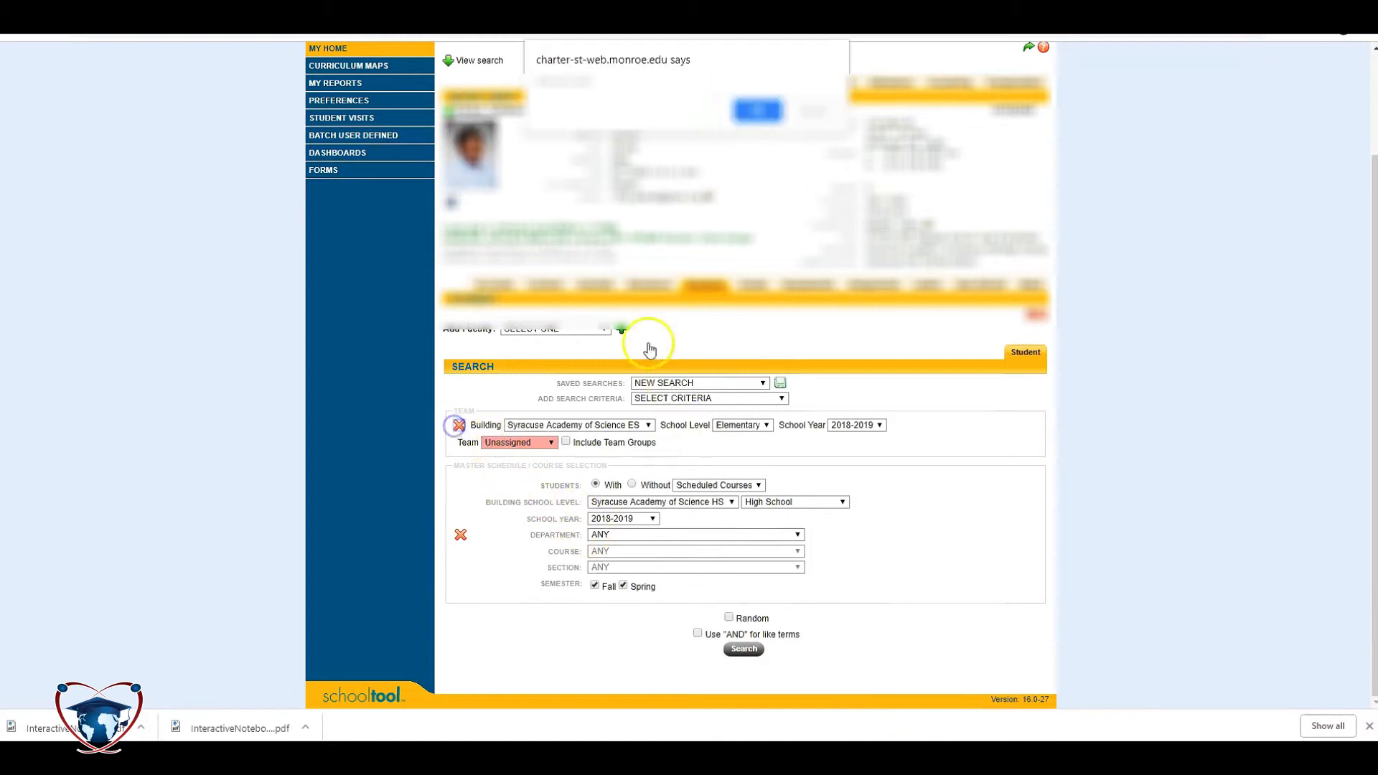
left_click(752, 105)
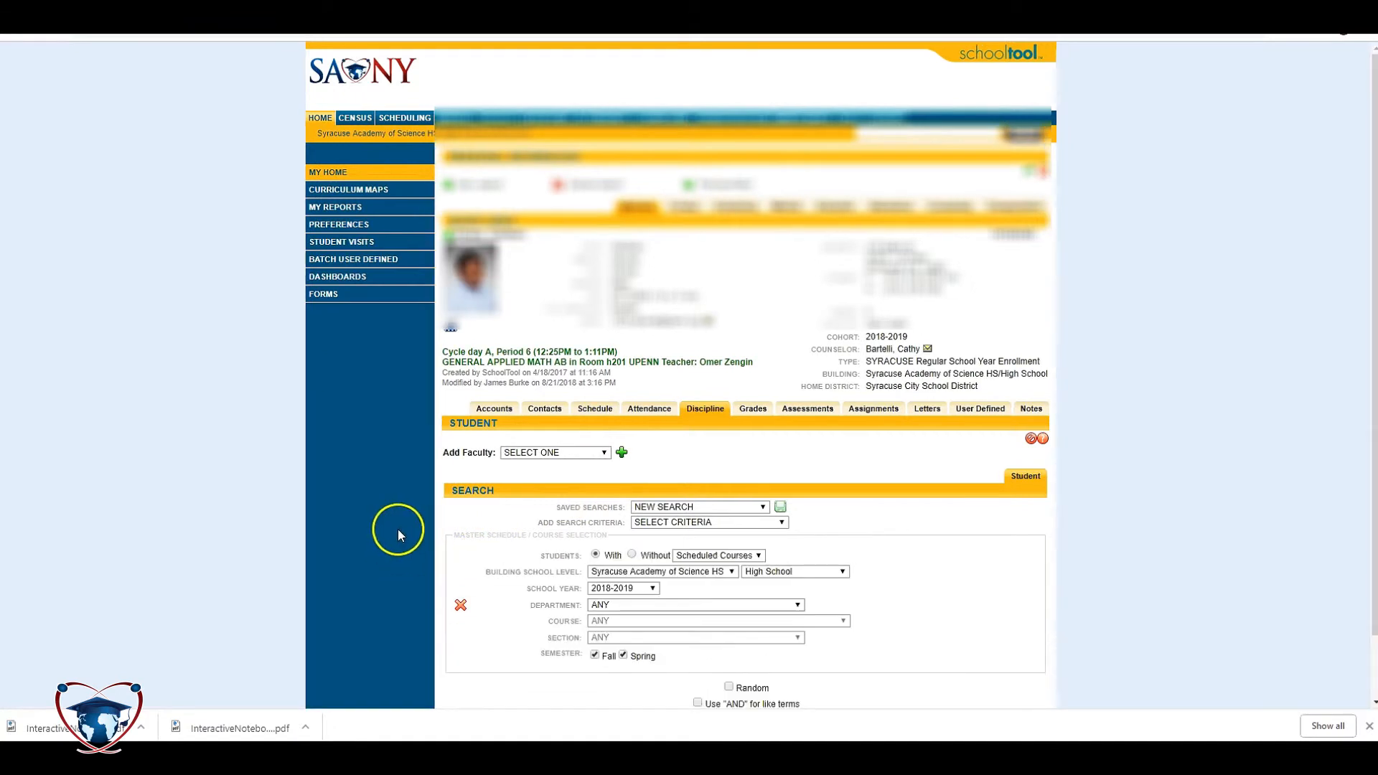
Step: Limit the course criterion to the Computer and Technology department and the course COMPUTER SCIENCE 1 (10001)
scroll(459, 567, "down", 1)
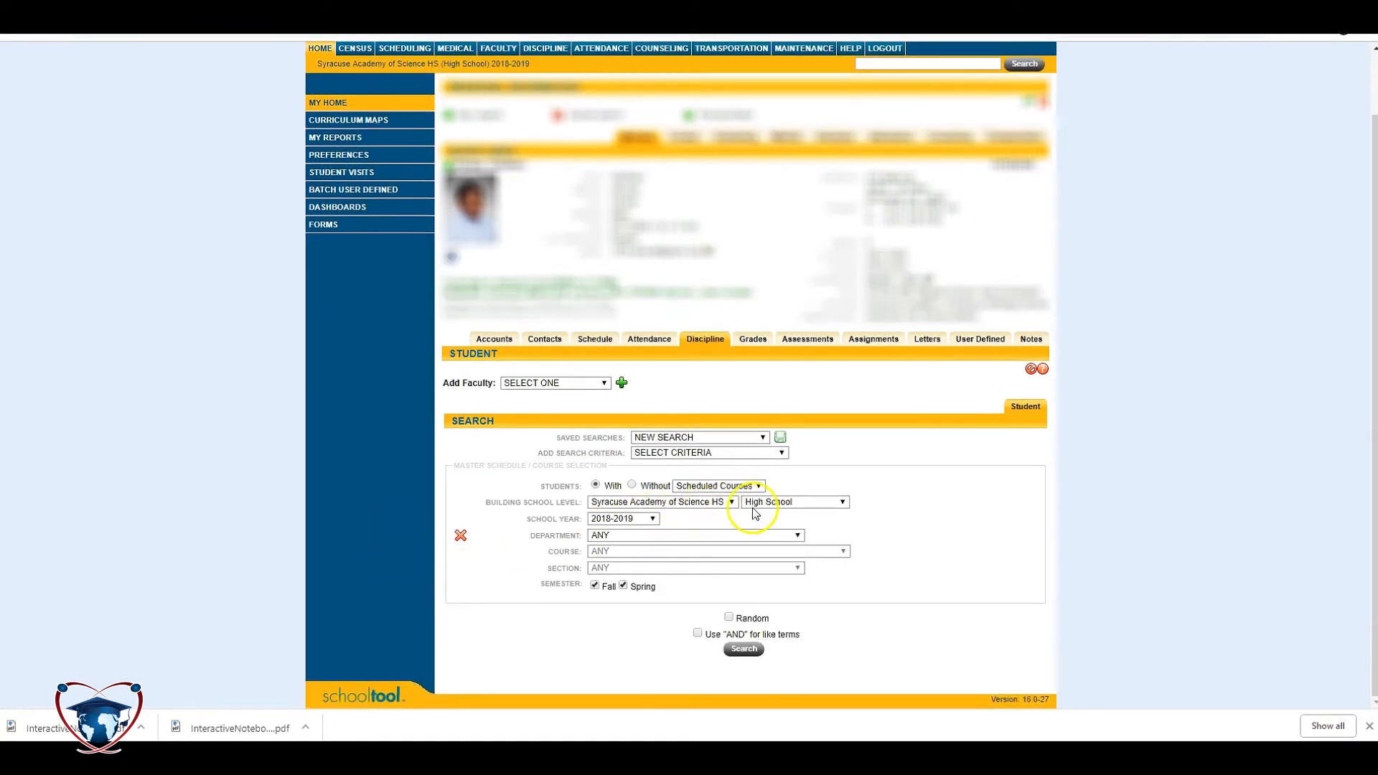
left_click(761, 507)
left_click(759, 510)
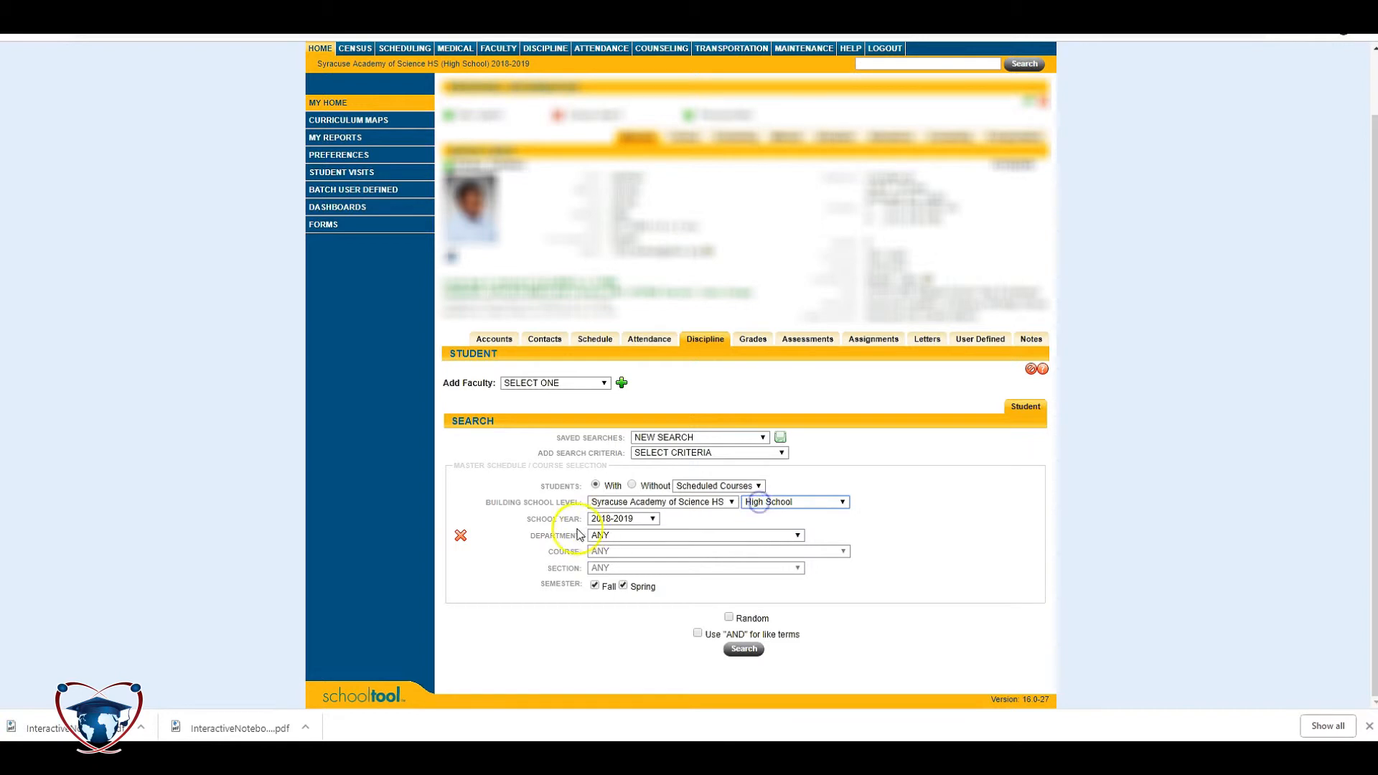
left_click(642, 535)
scroll(670, 388, "down", 1)
scroll(675, 388, "up", 2)
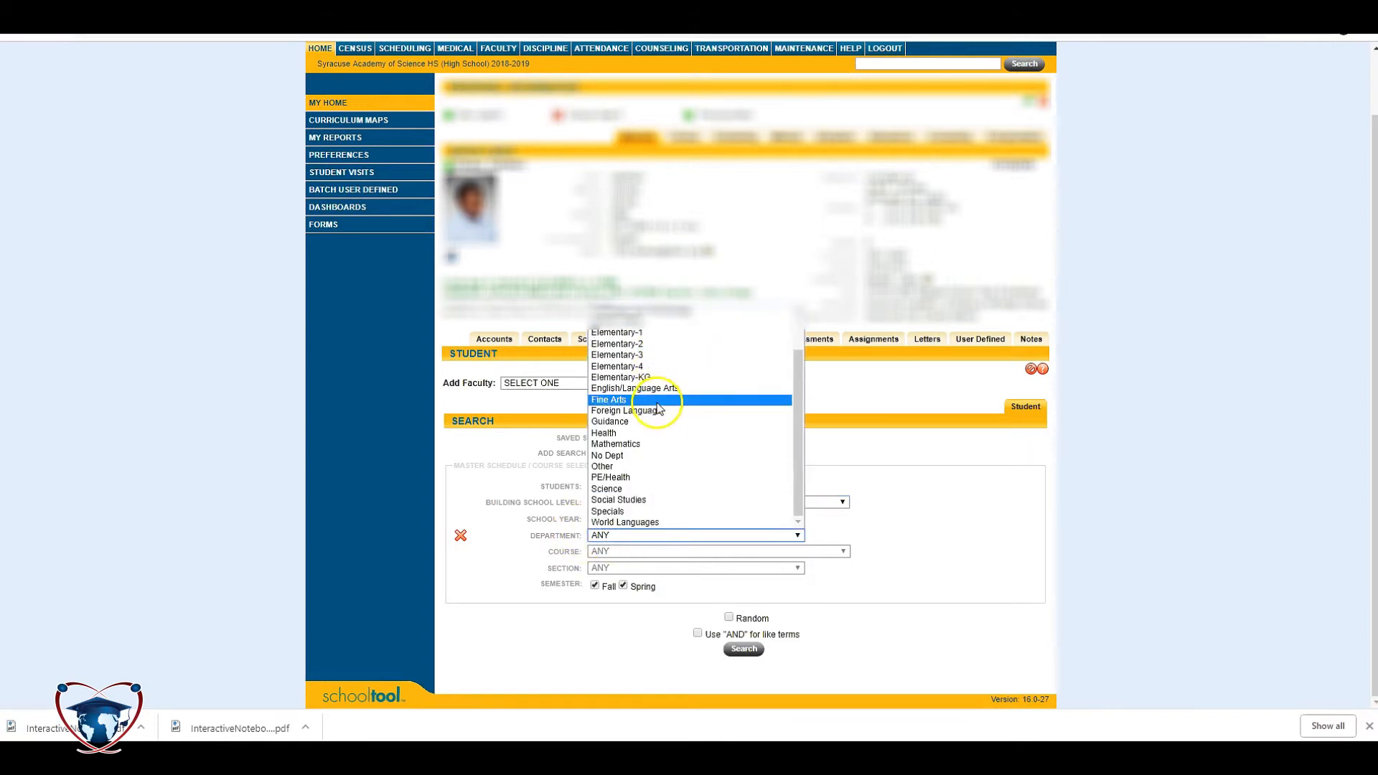
left_click(707, 355)
left_click(637, 551)
left_click(638, 574)
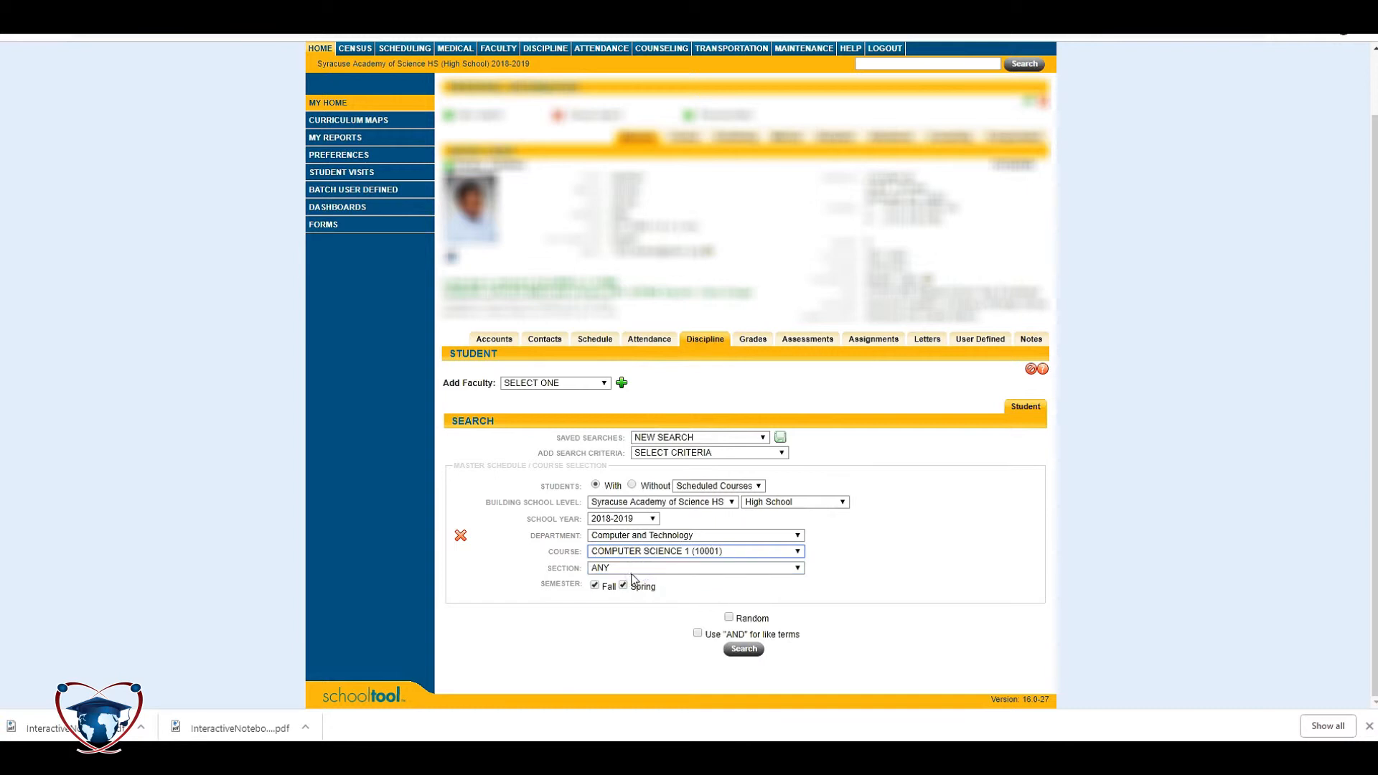
Step: Run the student search and add the selected students to the merit referral's offenders
left_click(750, 656)
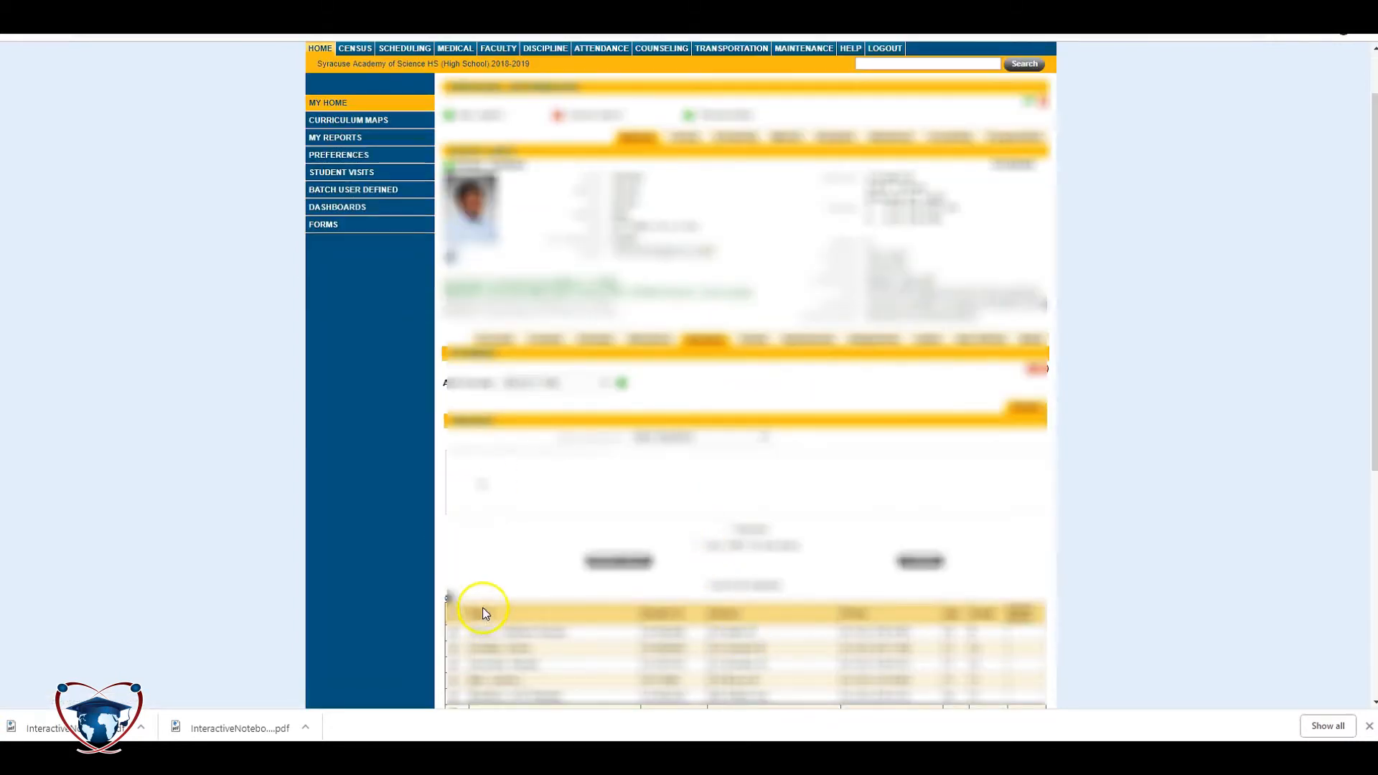
scroll(456, 589, "down", 3)
scroll(457, 592, "down", 2)
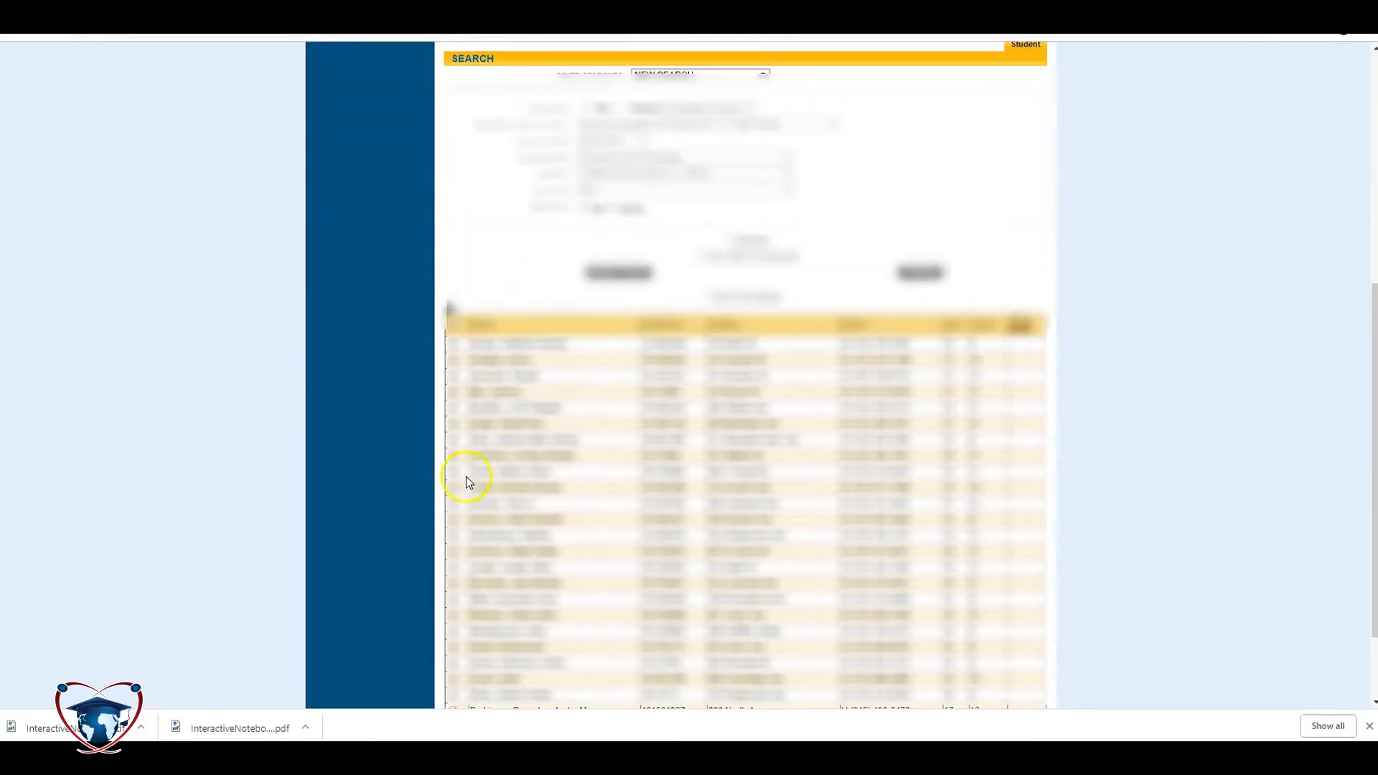
scroll(473, 362, "down", 1)
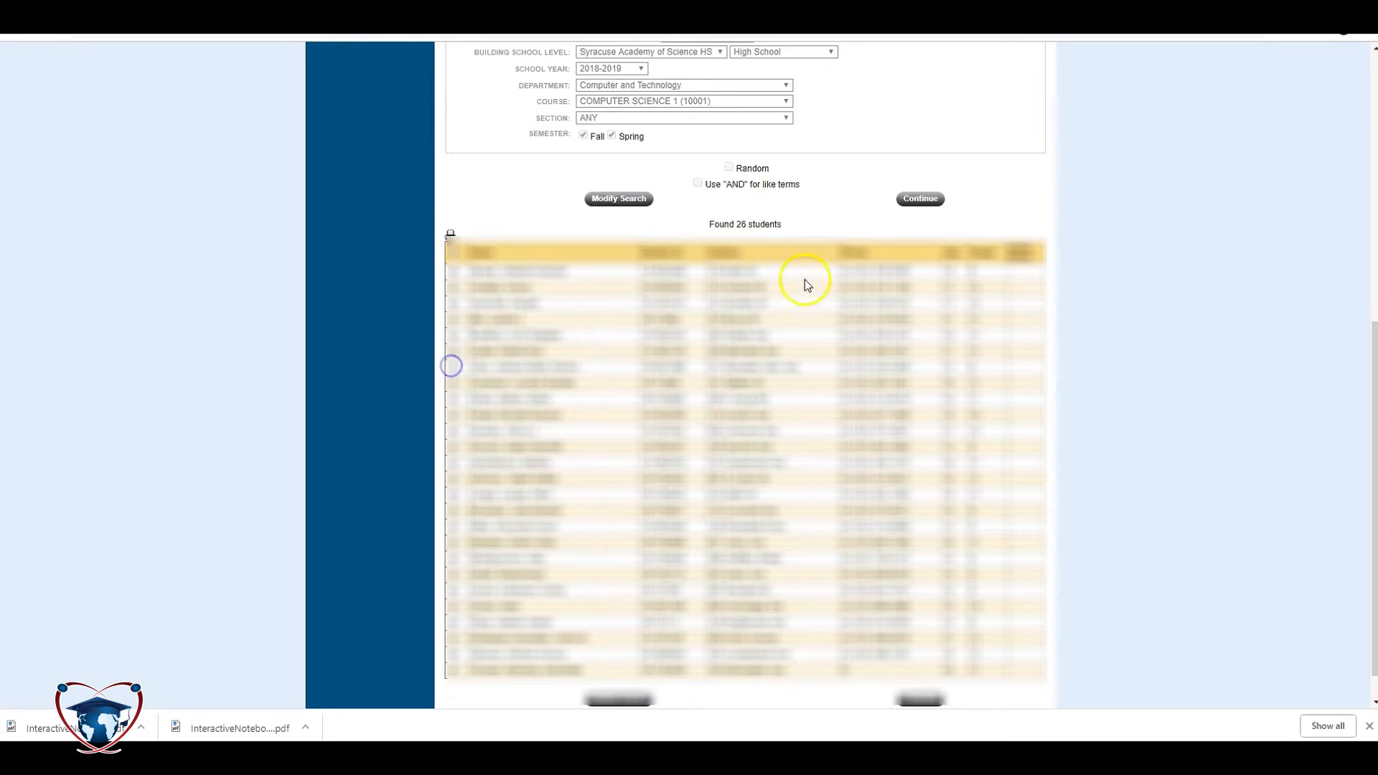
left_click(921, 199)
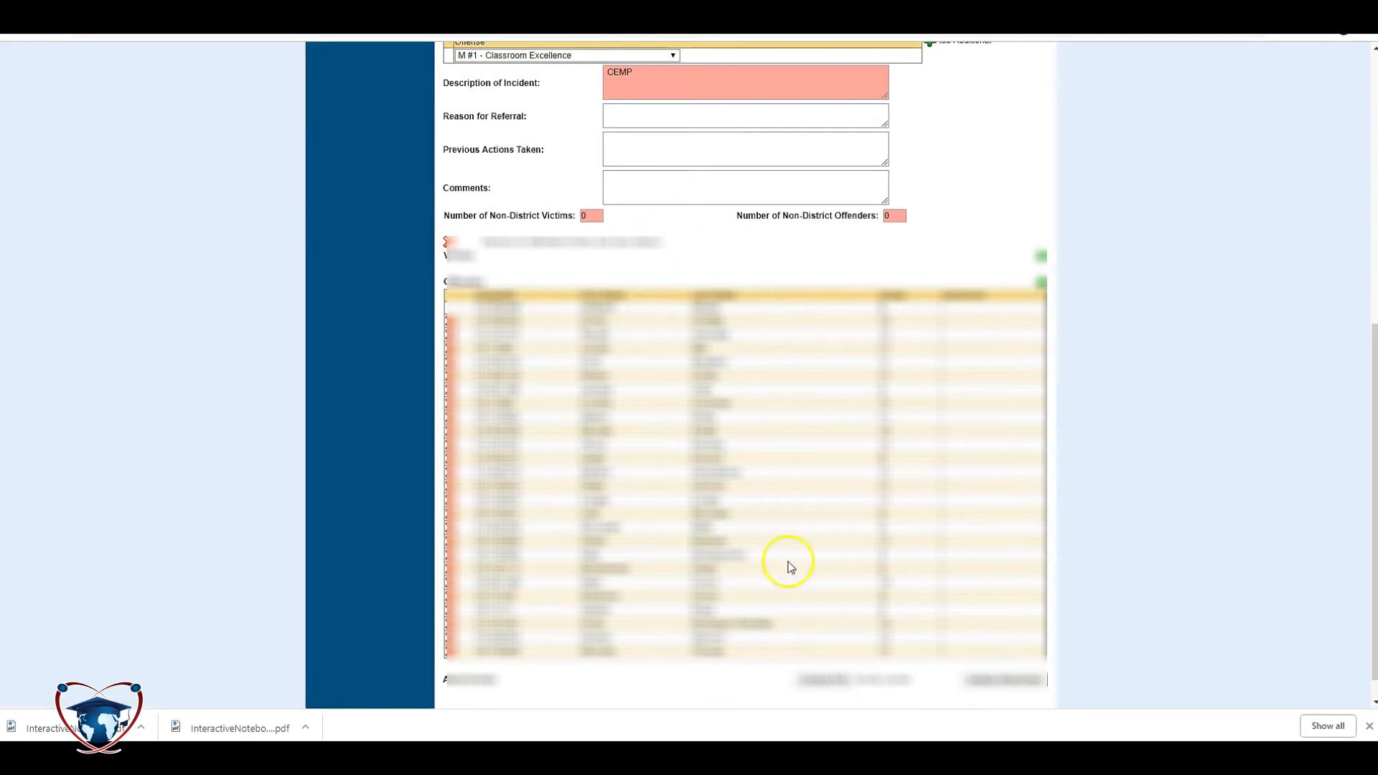
scroll(592, 266, "up", 3)
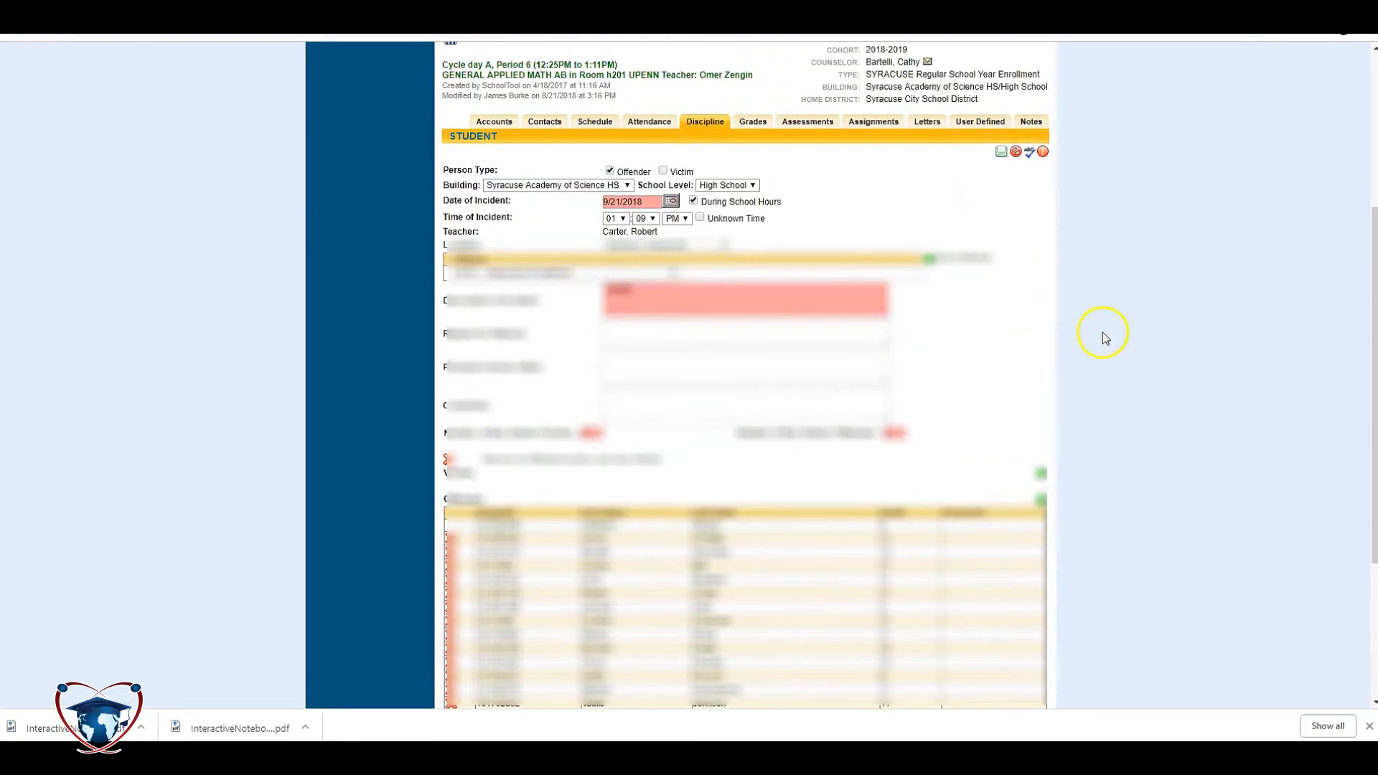
left_click(1001, 154)
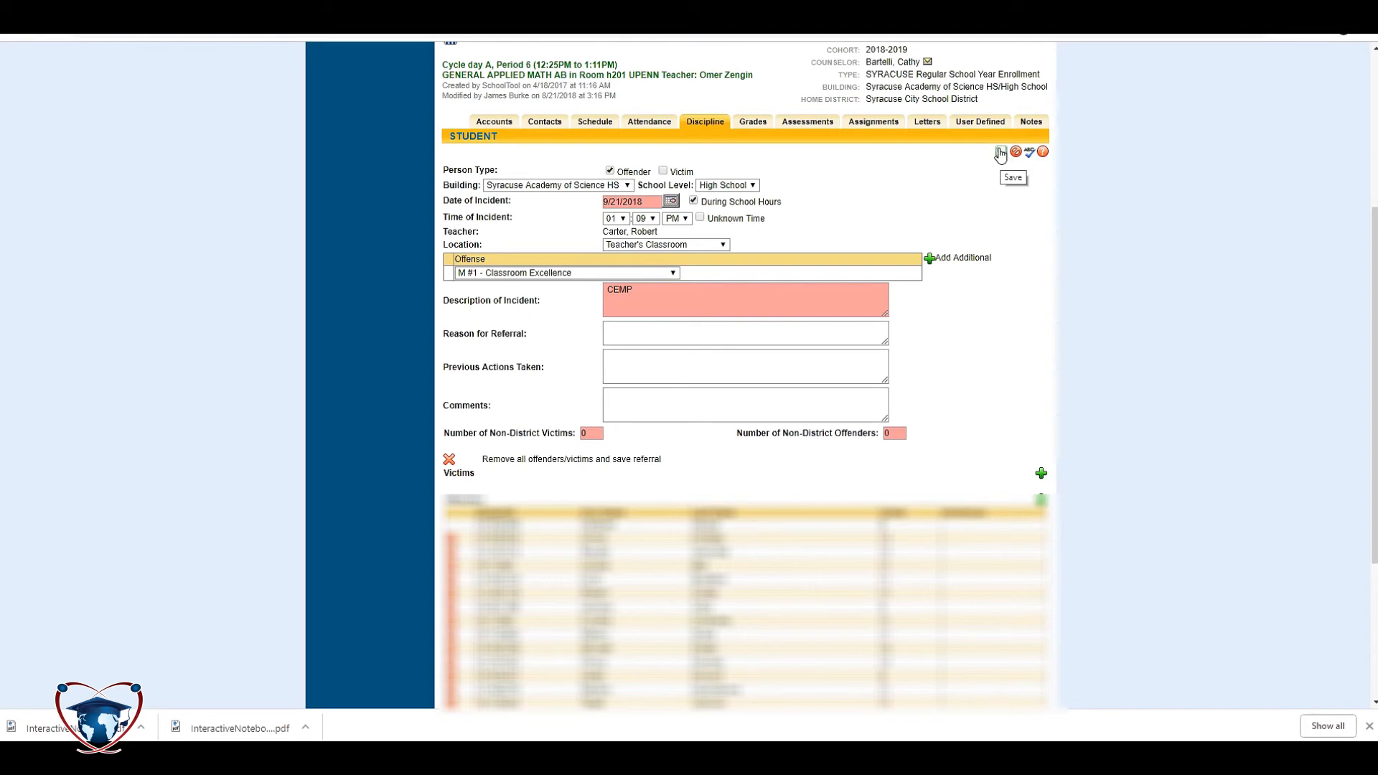
Step: Reopen the offender search and add the Class of and Team search criteria
left_click(1039, 501)
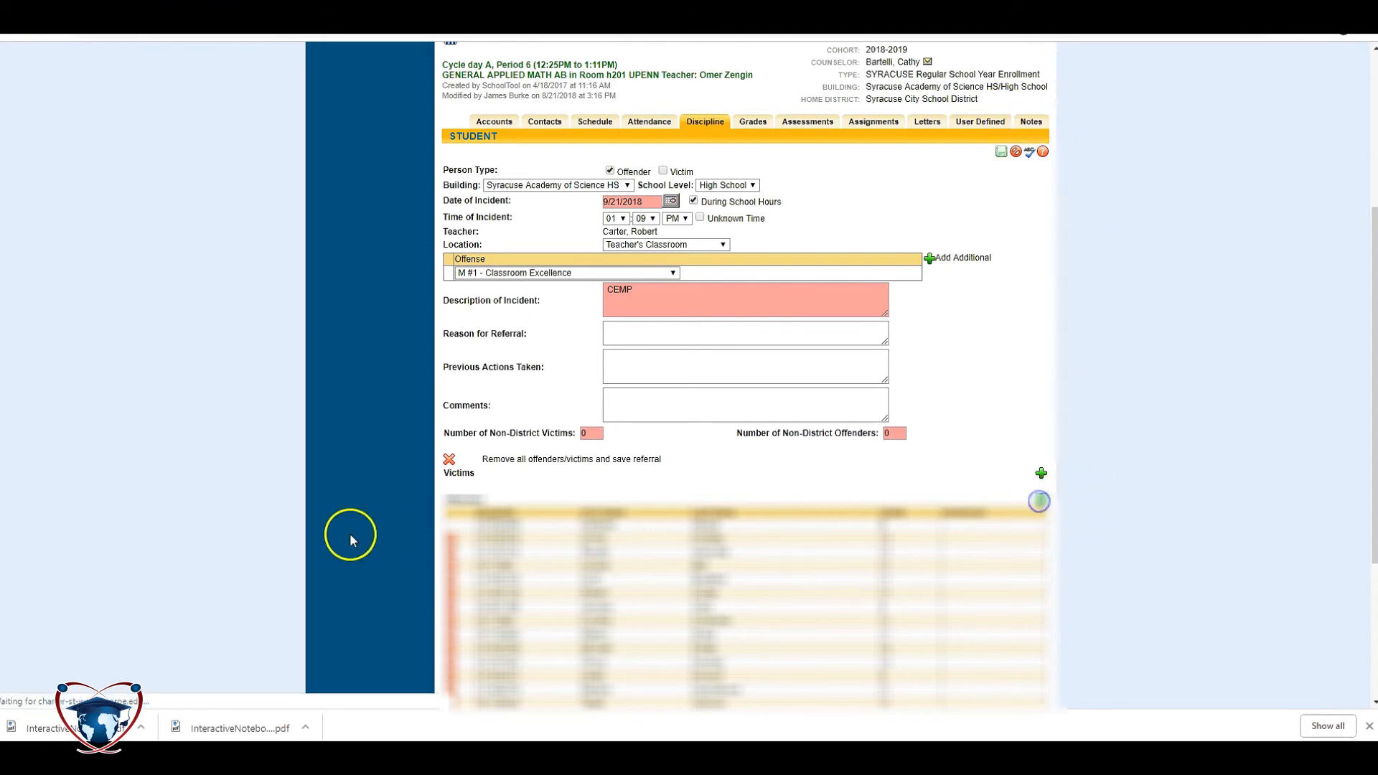
left_click(664, 522)
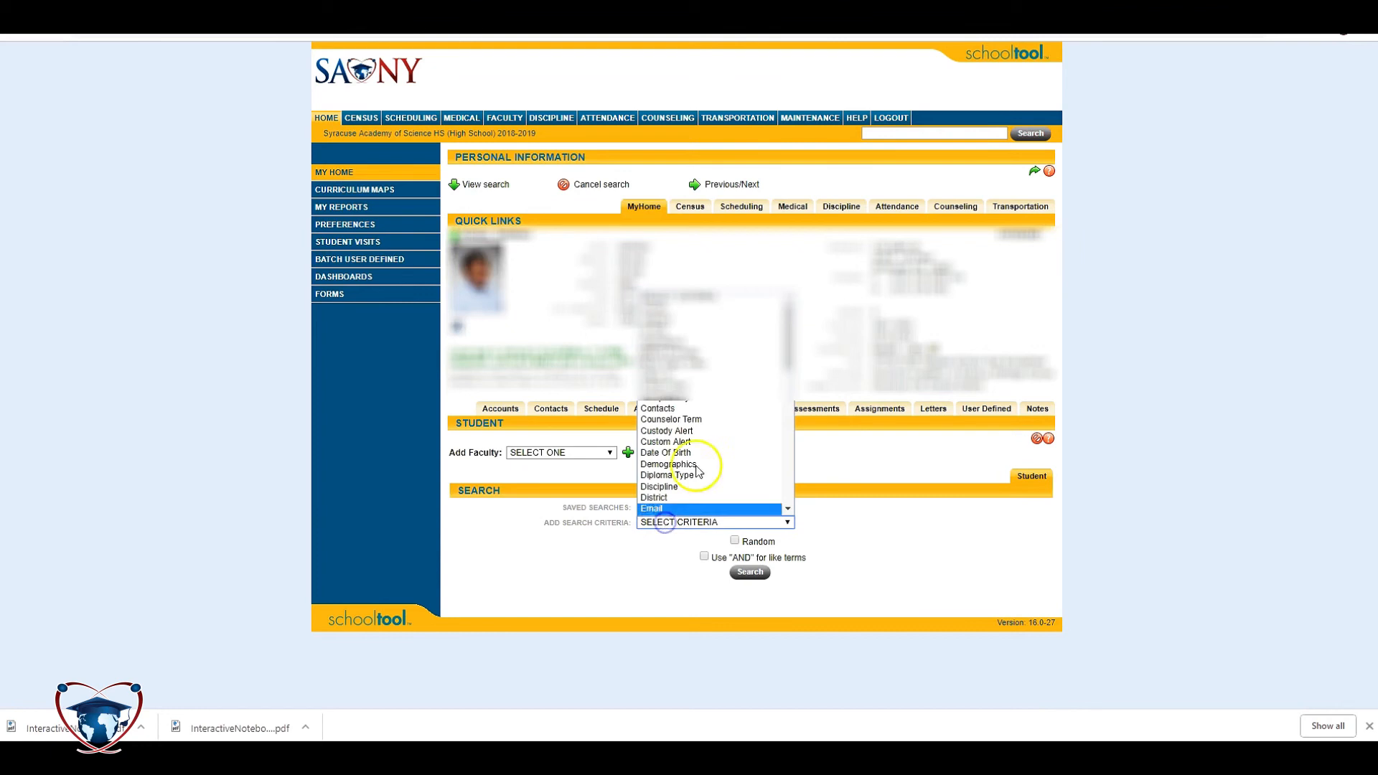
left_click(701, 376)
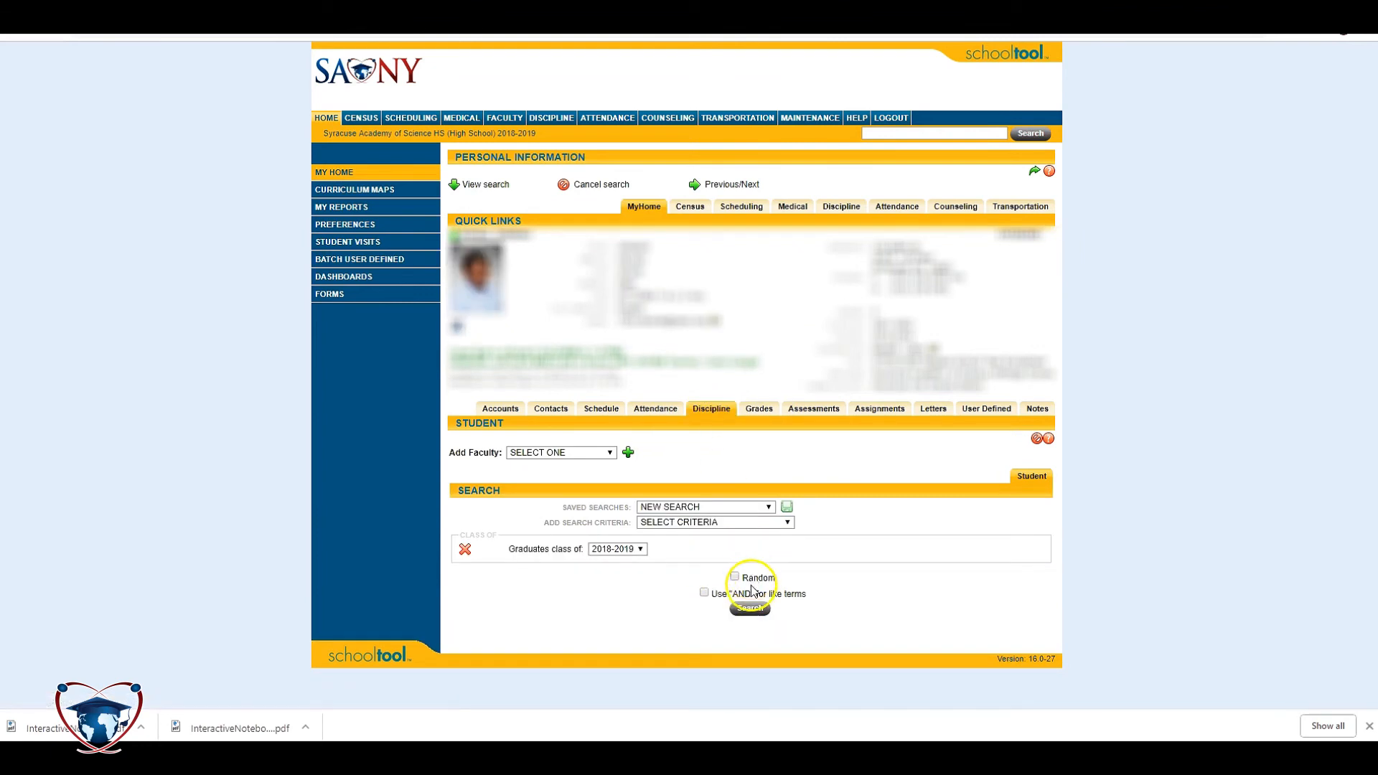
left_click(706, 522)
scroll(714, 474, "down", 10)
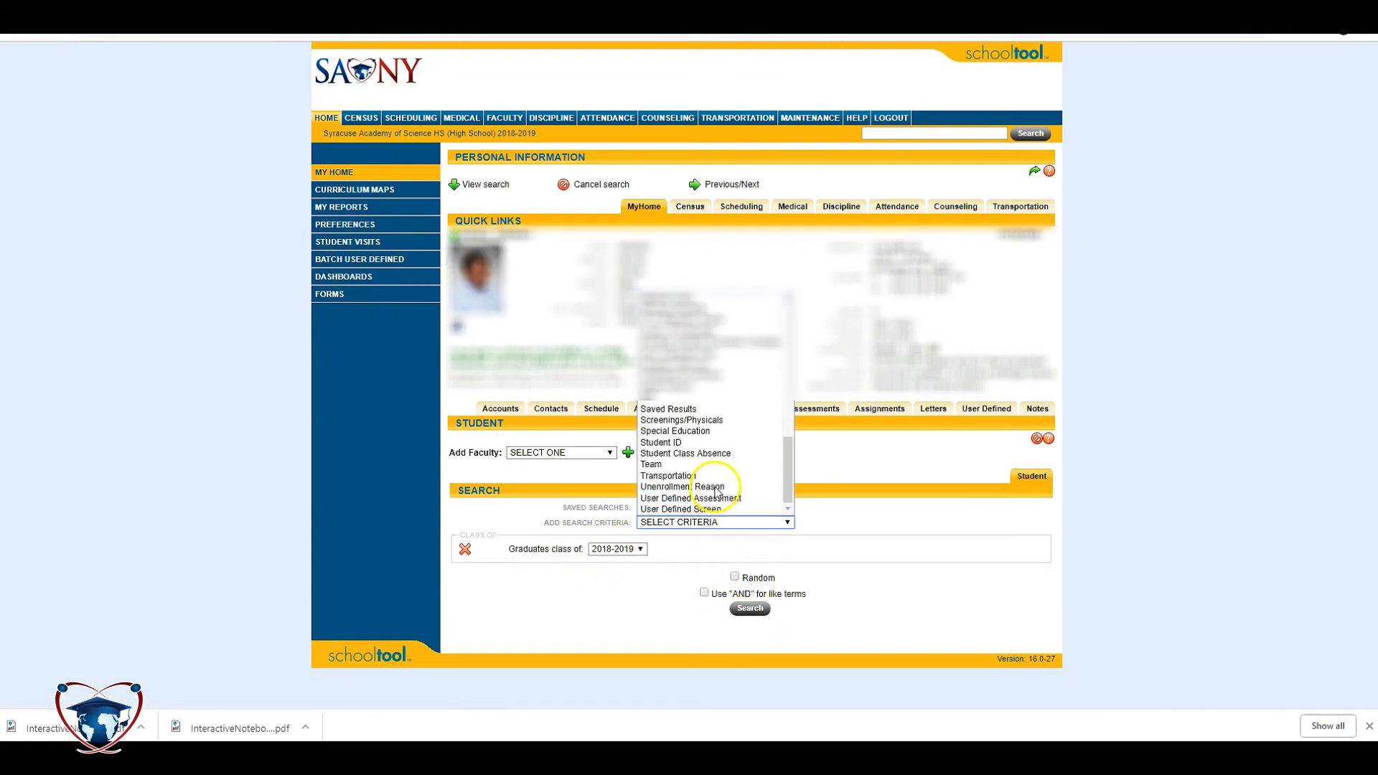
left_click(692, 475)
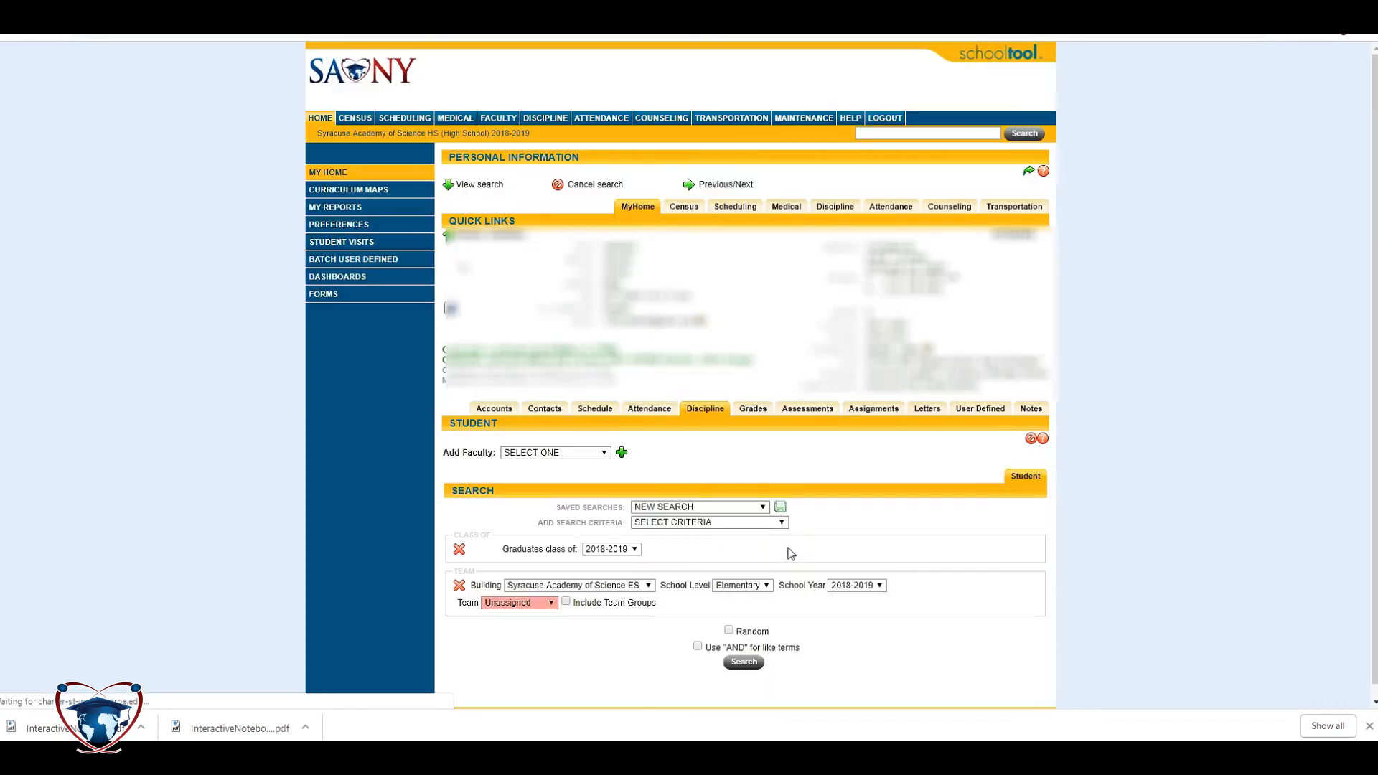